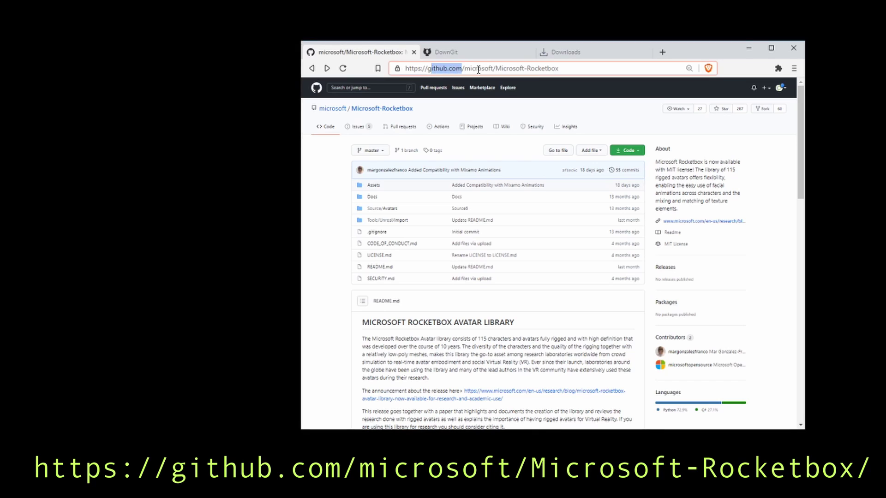
Open the Assets/Avatars/Professions/Military_Male_03 folder of the Microsoft-Rocketbox repository and preview its PNG image before returning to the folder
{"action": "left_click", "coordinate": [374, 187]}
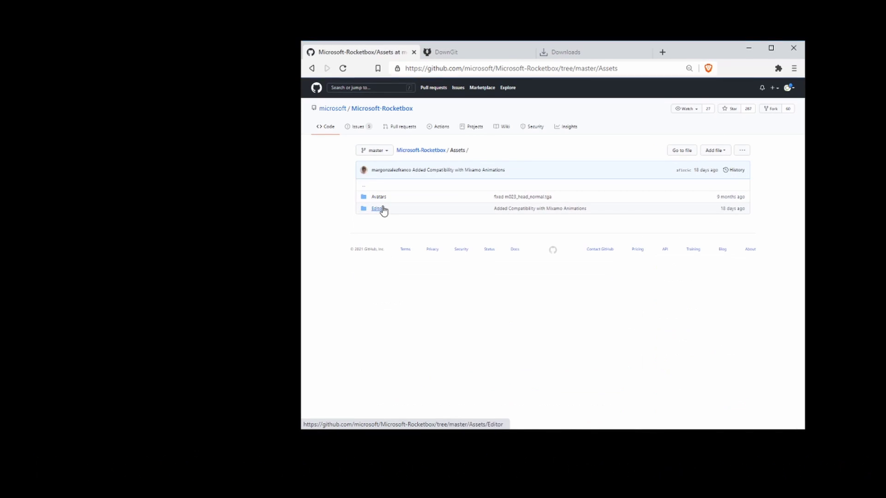
{"action": "left_click", "coordinate": [377, 198]}
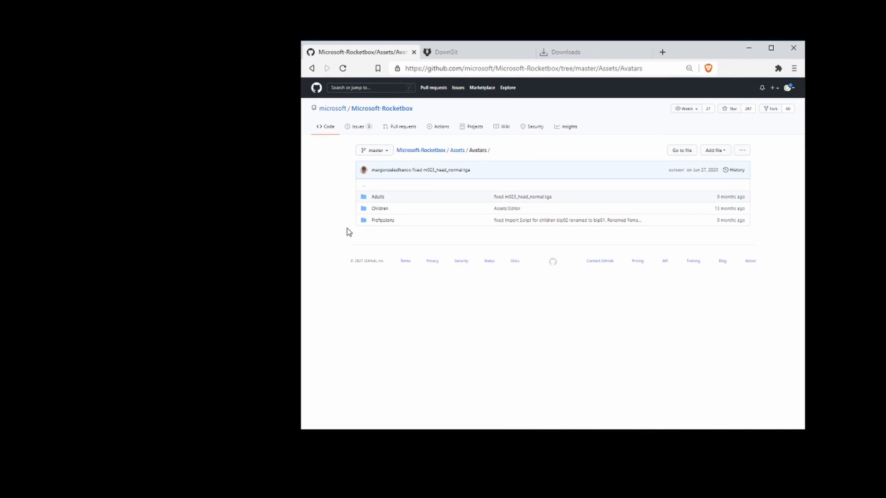
{"action": "left_click", "coordinate": [383, 220]}
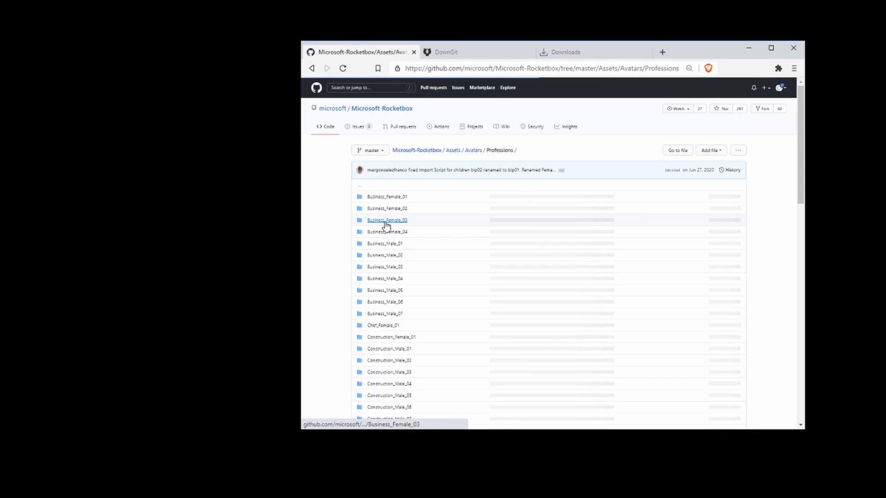
{"action": "scroll", "coordinate": [387, 226], "scroll_direction": "down", "scroll_amount": 15}
{"action": "left_click", "coordinate": [390, 237]}
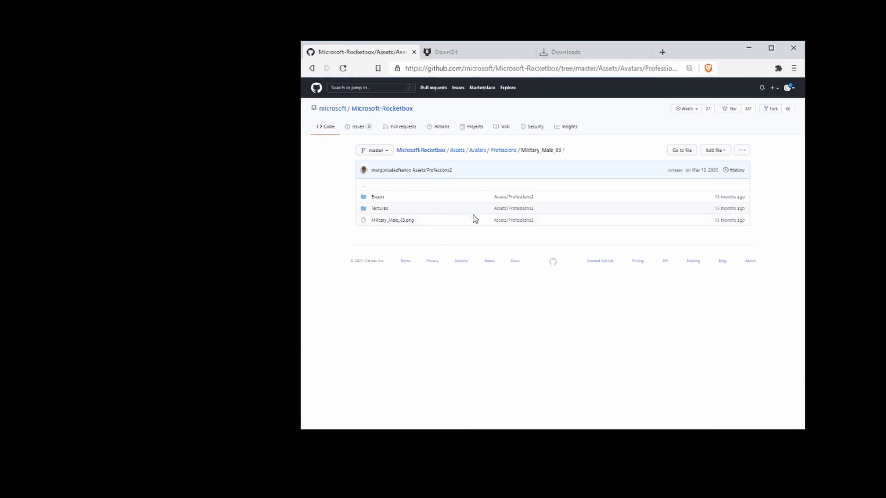
{"action": "left_click", "coordinate": [385, 221]}
{"action": "key", "text": "alt+Left"}
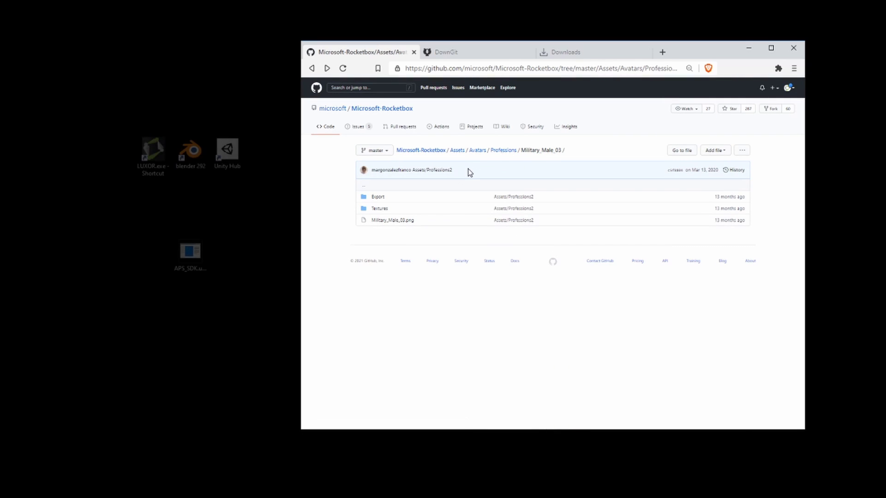
Paste the Military_Male_03 folder's GitHub address into DownGit and save the Military_Male_03.zip download in the 3D Characters\Rocketbox folder
{"action": "left_click", "coordinate": [476, 53]}
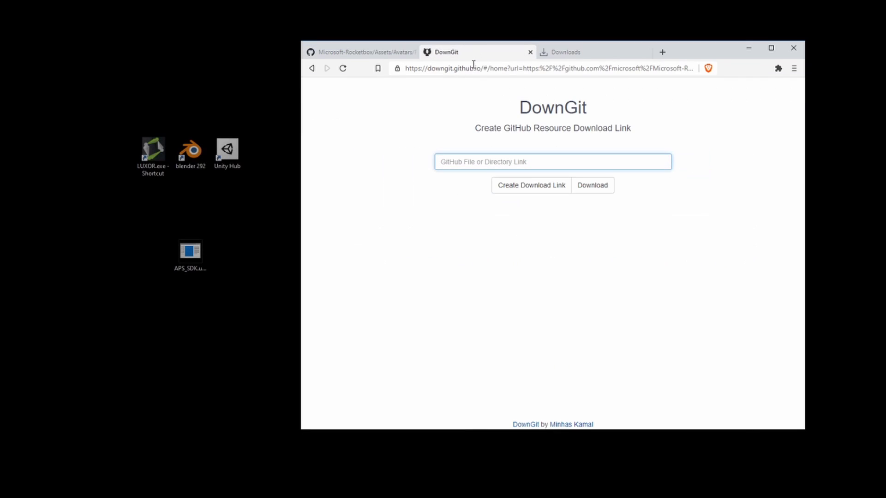
{"action": "key", "text": "ctrl+shift+Tab"}
{"action": "left_click", "coordinate": [436, 69]}
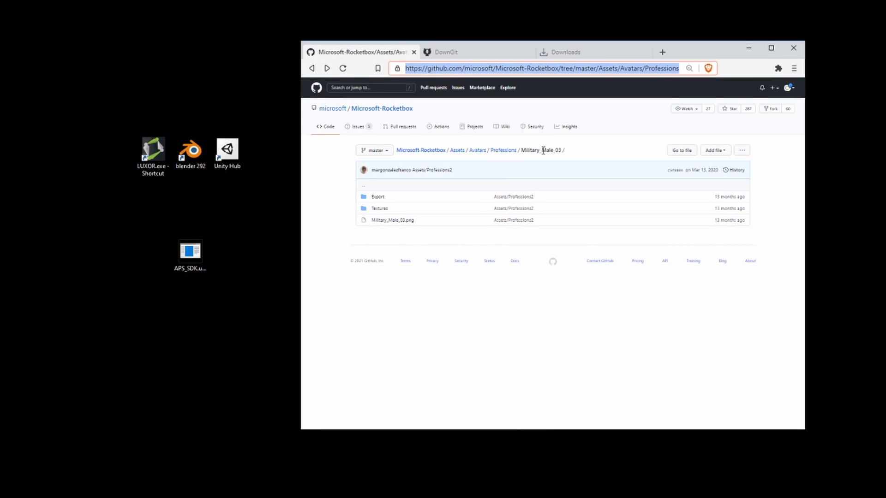
{"action": "key", "text": "ctrl+c"}
{"action": "key", "text": "ctrl+Tab"}
{"action": "left_click", "coordinate": [523, 161]}
{"action": "key", "text": "ctrl+v"}
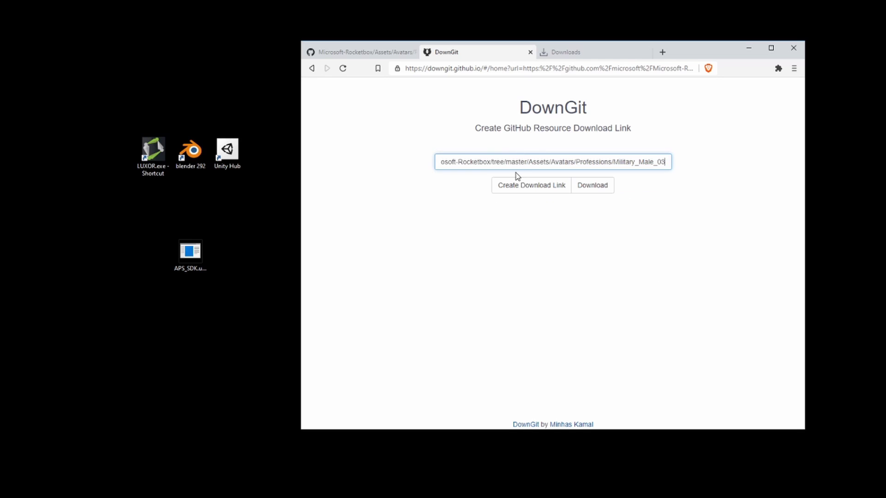
{"action": "left_click", "coordinate": [594, 187]}
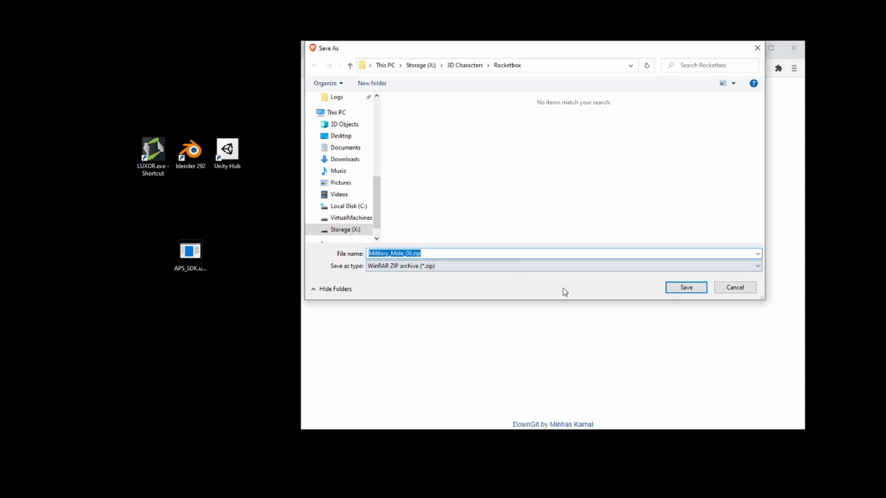
{"action": "left_click", "coordinate": [685, 287]}
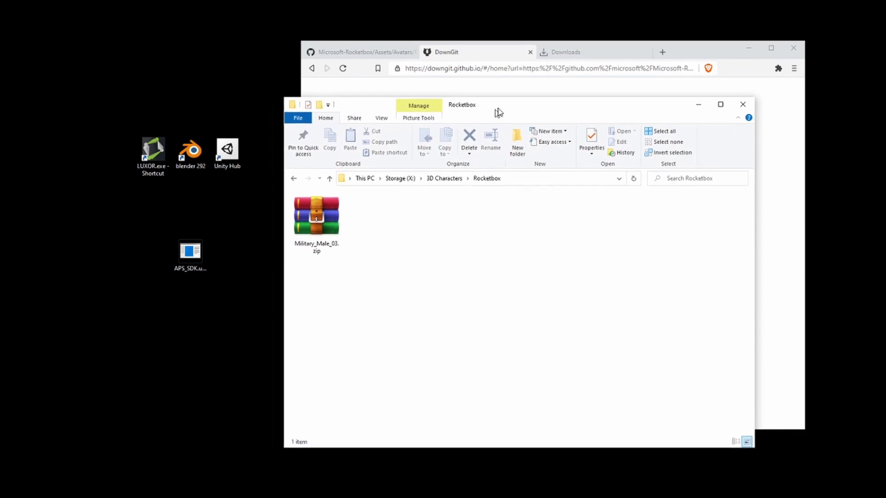
Extract Military_Male_03.zip into the Rocketbox folder and open the extracted Military_Male_03 folder
{"action": "right_click", "coordinate": [361, 192]}
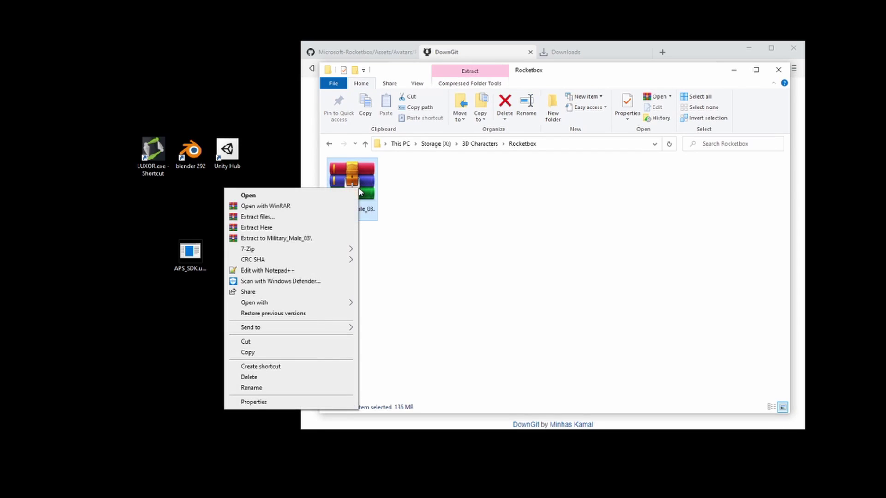
{"action": "left_click", "coordinate": [266, 229]}
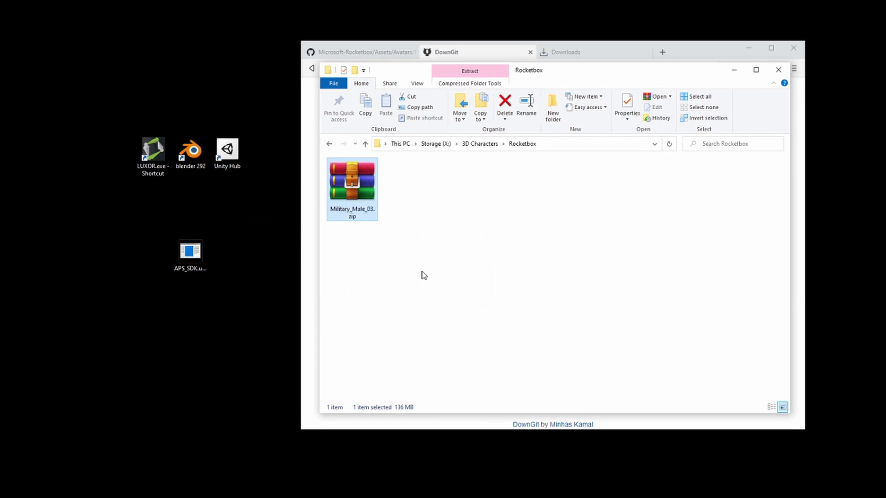
{"action": "double_click", "coordinate": [359, 193]}
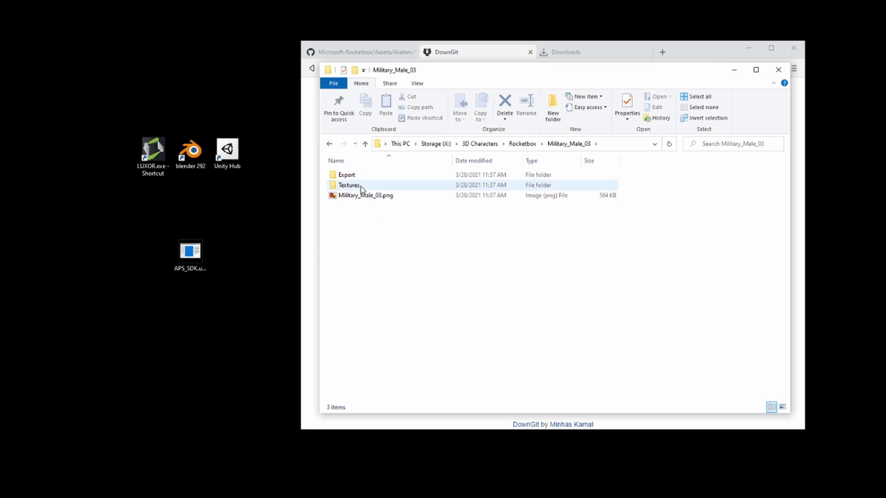
Move Military_Male_03.fbx from the Export subfolder up into the main Military_Male_03 folder beside Textures
{"action": "double_click", "coordinate": [347, 176]}
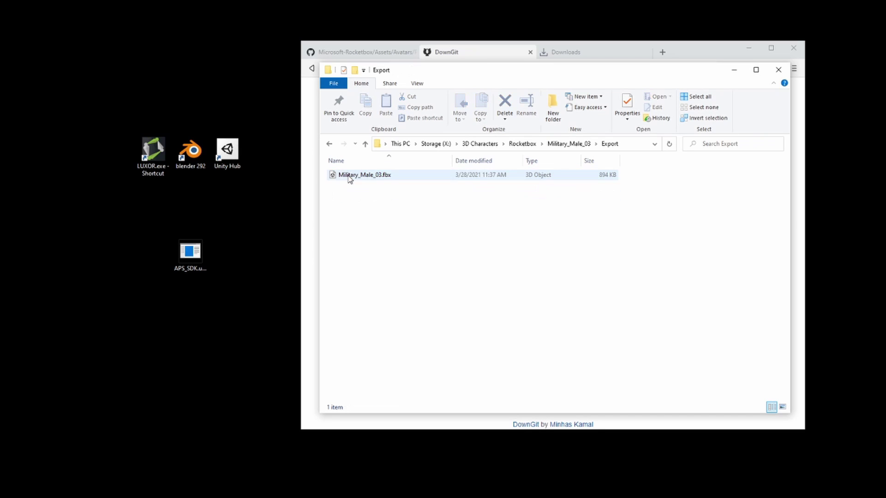
{"action": "left_click", "coordinate": [379, 178]}
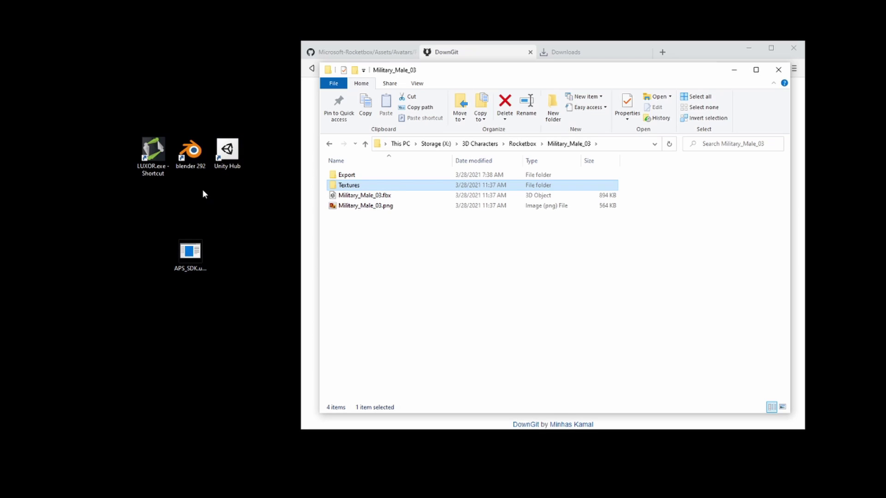
{"action": "left_click", "coordinate": [365, 195]}
{"action": "left_click", "coordinate": [370, 219]}
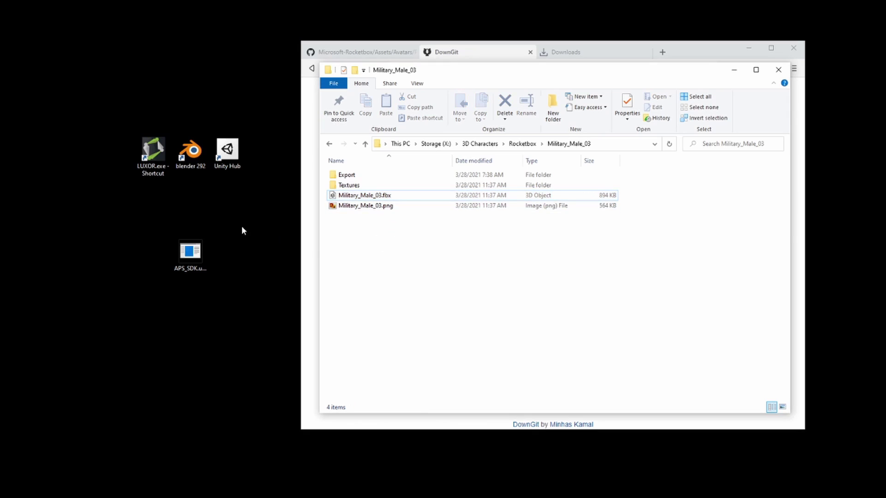
Launch Blender 2.92 and delete all the default objects from the scene
{"action": "left_click", "coordinate": [193, 161]}
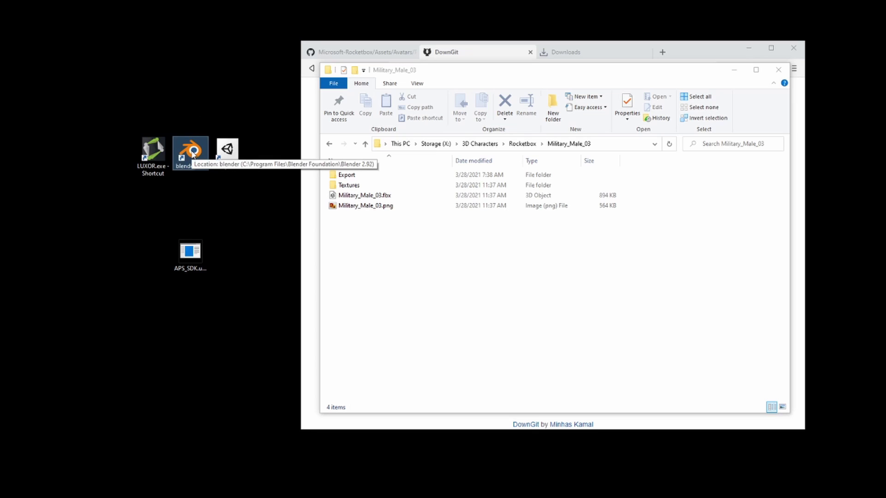
{"action": "double_click", "coordinate": [185, 155]}
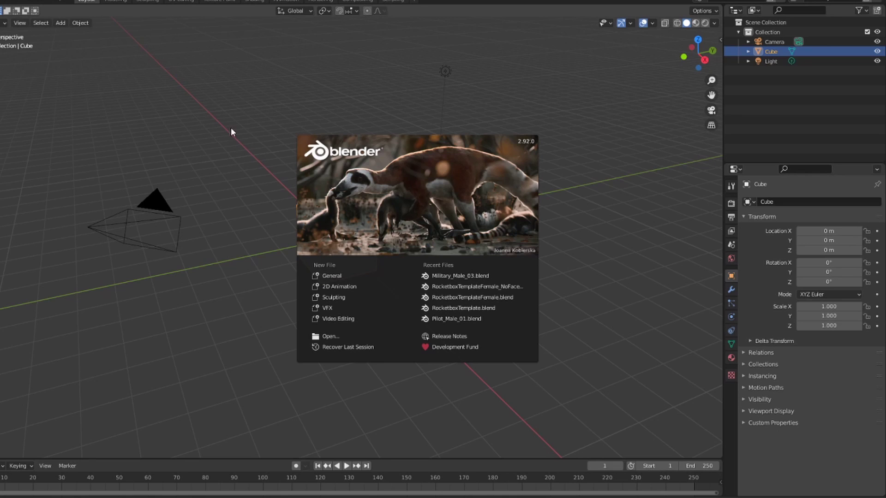
{"action": "left_click", "coordinate": [484, 288]}
{"action": "scroll", "coordinate": [432, 267], "scroll_direction": "down", "scroll_amount": 3}
{"action": "key", "text": "a"}
{"action": "key", "text": "Delete"}
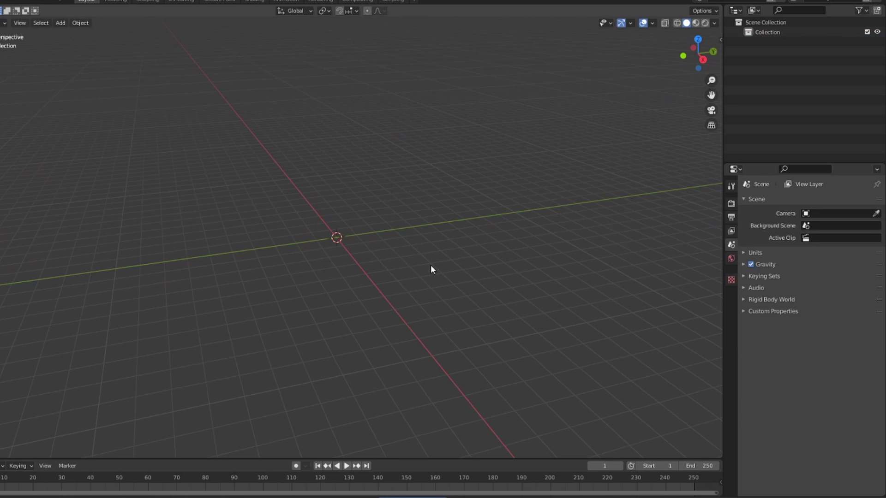
Start an FBX import and choose Military_Male_03.fbx from X:\3D Characters\Rocketbox\Military_Male_03
{"action": "left_click", "coordinate": [0, 0]}
{"action": "mouse_move", "coordinate": [2, 129]}
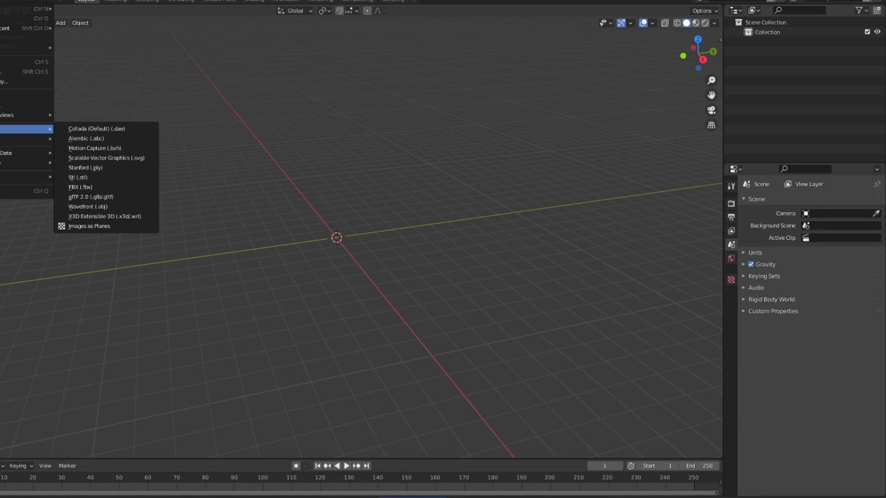
{"action": "left_click", "coordinate": [80, 187]}
{"action": "left_click", "coordinate": [386, 6]}
{"action": "key", "text": "ctrl+v"}
{"action": "key", "text": "Return"}
{"action": "left_click", "coordinate": [267, 53]}
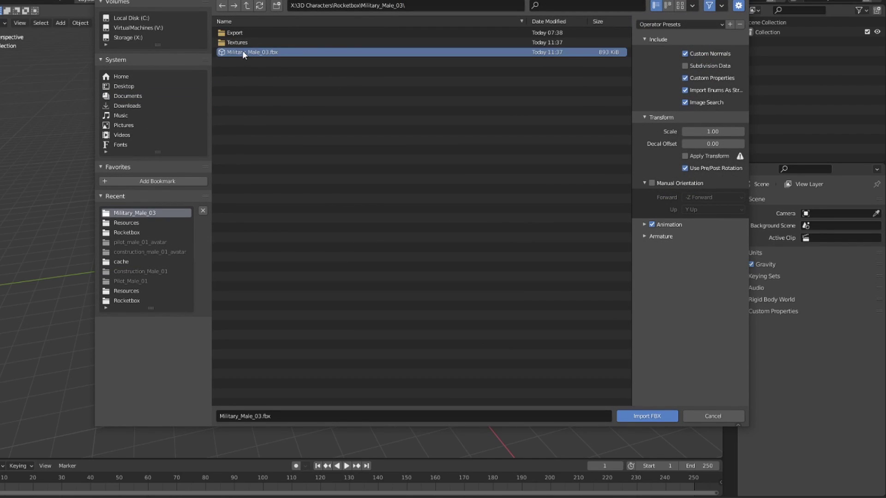
Enable Force Connect Children and Automatic Bone Orientation for the armature and import the FBX character
{"action": "left_click", "coordinate": [643, 235]}
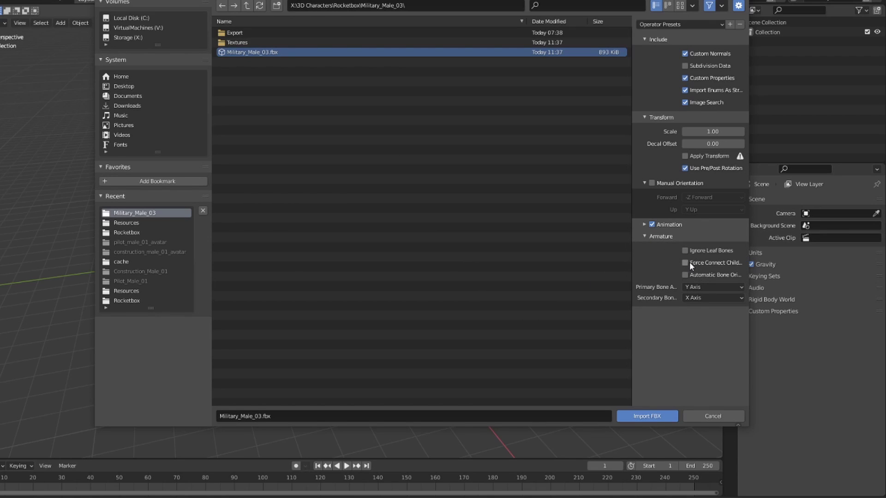
{"action": "left_click", "coordinate": [684, 275]}
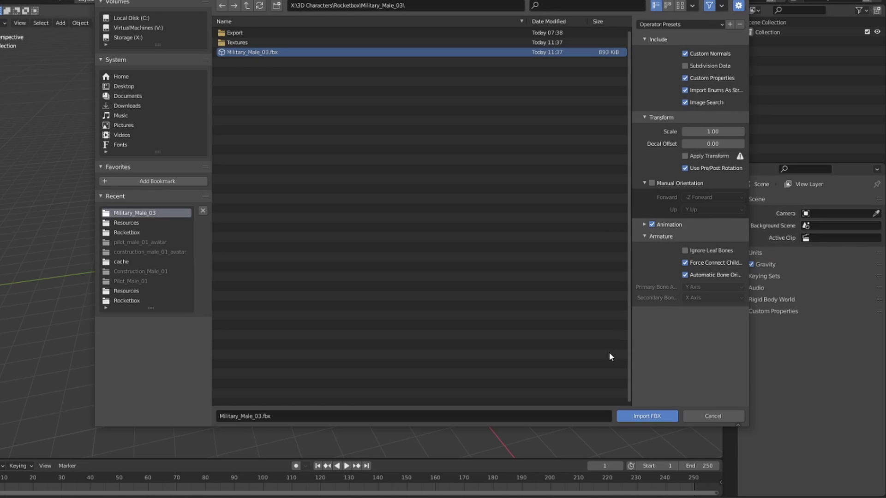
{"action": "left_click", "coordinate": [641, 417]}
{"action": "scroll", "coordinate": [321, 234], "scroll_direction": "up", "scroll_amount": 5}
{"action": "middle_click_drag", "start_coordinate": [311, 154], "coordinate": [517, 234]}
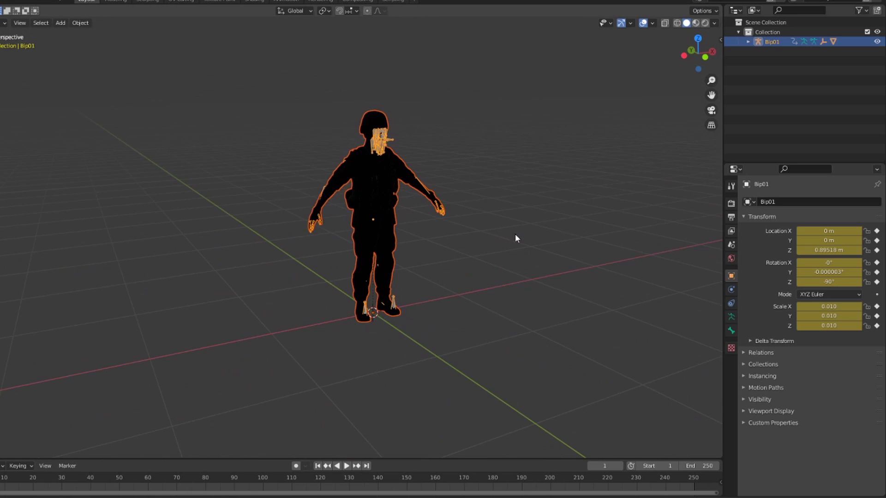
Save the scene as Military_Male_03.blend in X:\3D Characters\Rocketbox\Military_Male_03 and select the file in File Explorer
{"action": "left_click", "coordinate": [0, 0]}
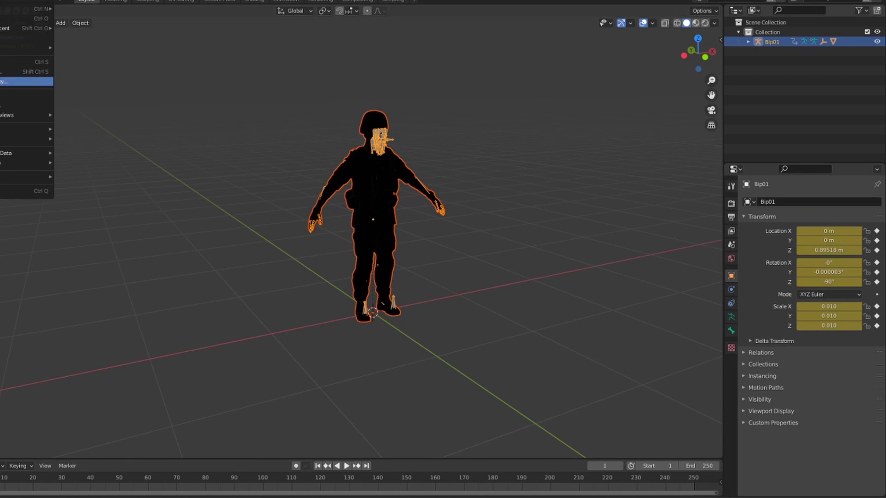
{"action": "left_click", "coordinate": [28, 72]}
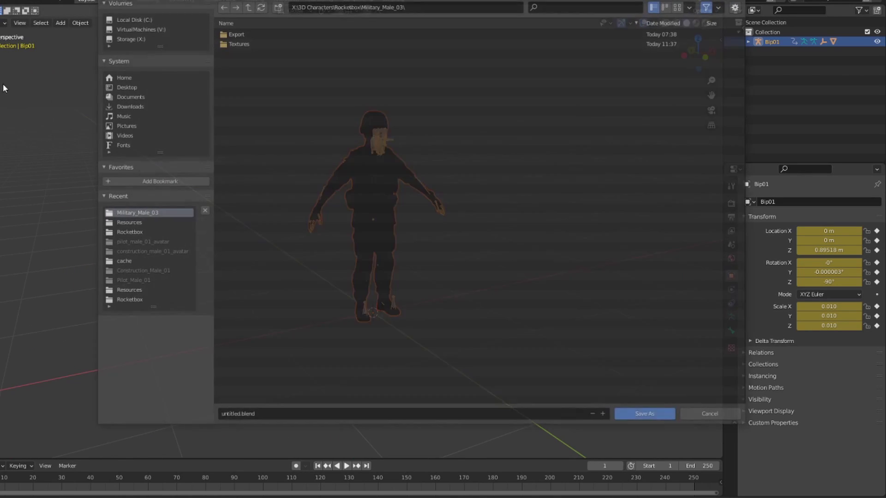
{"action": "left_click", "coordinate": [435, 5]}
{"action": "type", "text": "X:\\3D Characters\\Rocketbox\\Military_Male_03"}
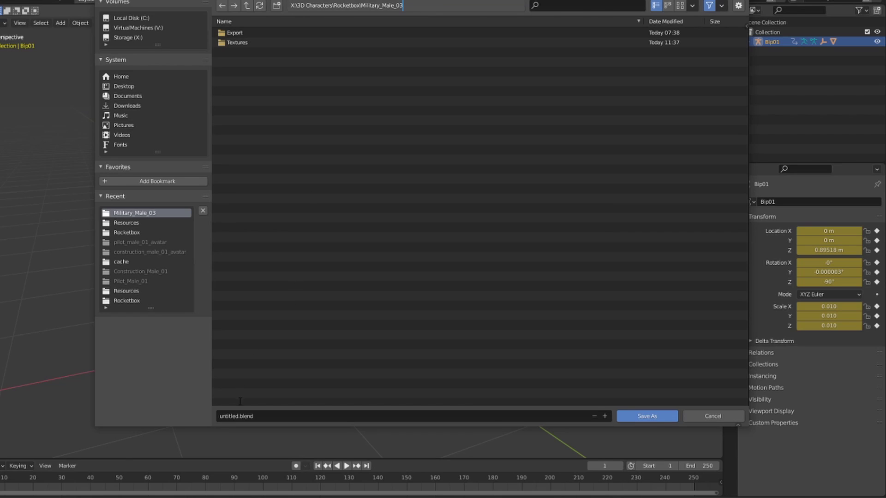
{"action": "left_click_drag", "start_coordinate": [239, 415], "coordinate": [206, 416]}
{"action": "key", "text": "BackSpace"}
{"action": "type", "text": "Military"}
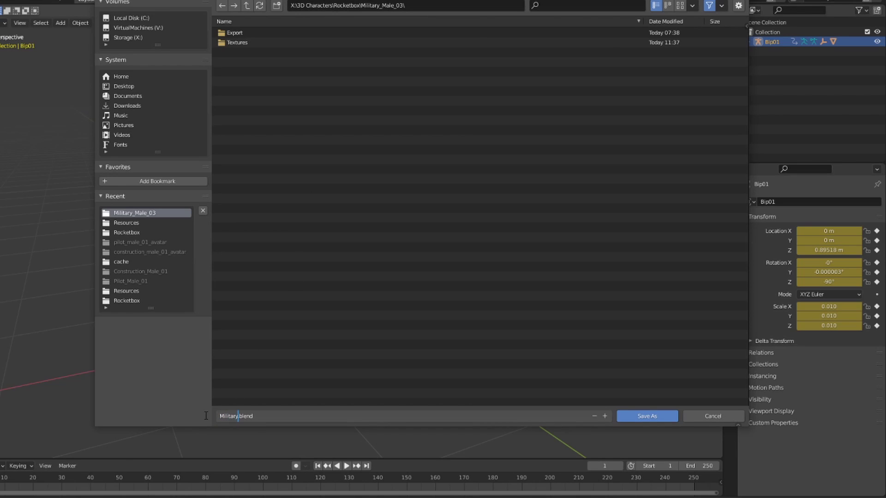
{"action": "type", "text": "_Male_03"}
{"action": "left_click", "coordinate": [637, 415]}
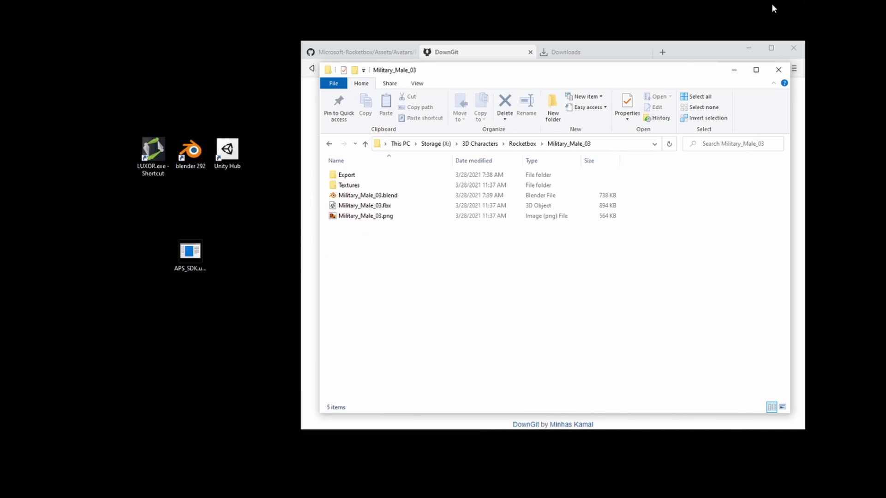
{"action": "left_click", "coordinate": [393, 195]}
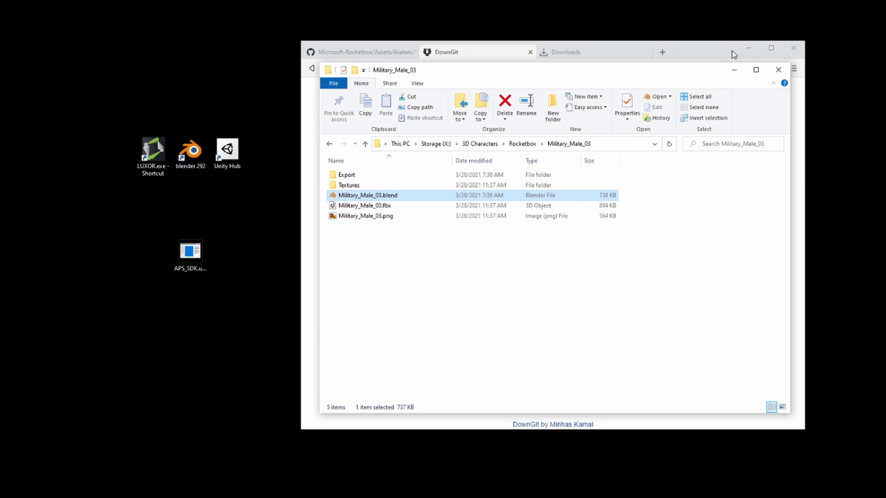
Minimize the browser, open Unity Hub and create a 3D project named Rocketbox_Avatar with Unity 2019.4.19f1
{"action": "left_click", "coordinate": [748, 48]}
{"action": "double_click", "coordinate": [235, 166]}
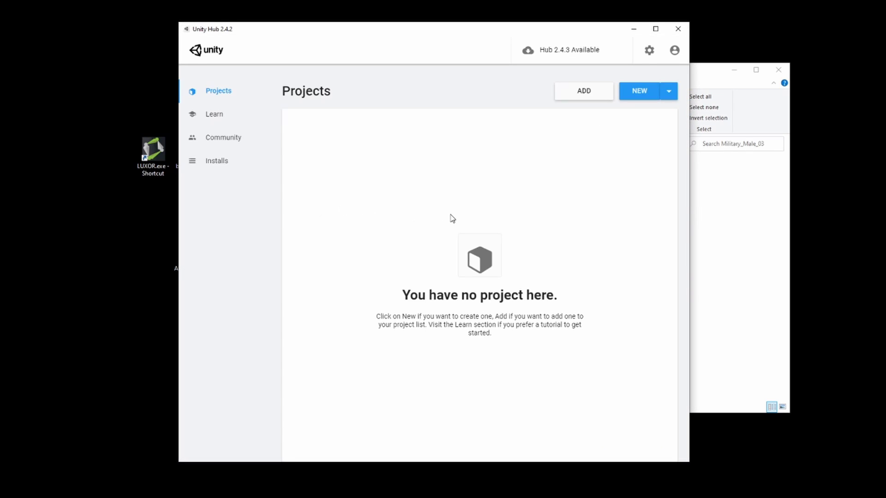
{"action": "left_click", "coordinate": [670, 93]}
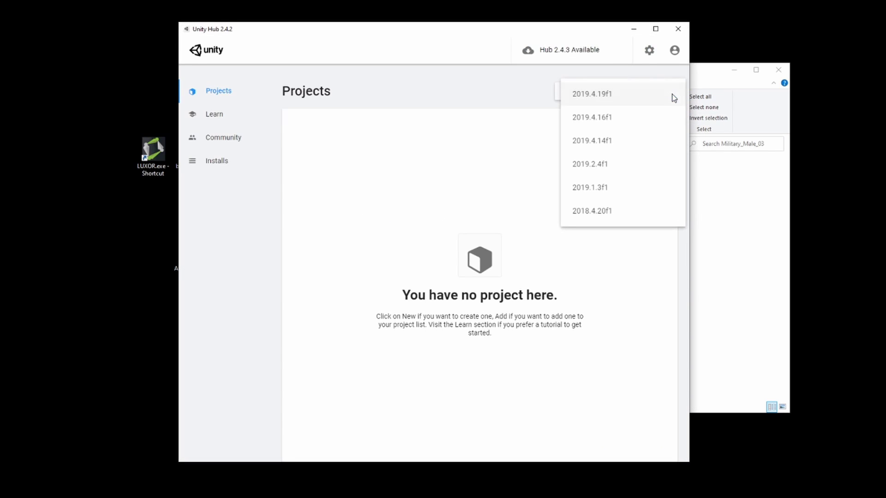
{"action": "left_click", "coordinate": [603, 98]}
{"action": "left_click", "coordinate": [592, 193]}
{"action": "triple_click", "coordinate": [591, 194]}
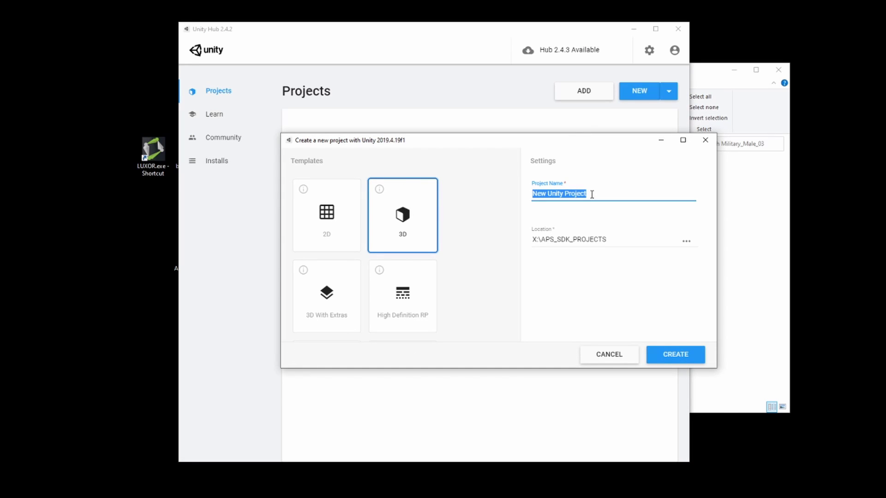
{"action": "key", "text": "BackSpace"}
{"action": "type", "text": "Rocketbox_Avatar"}
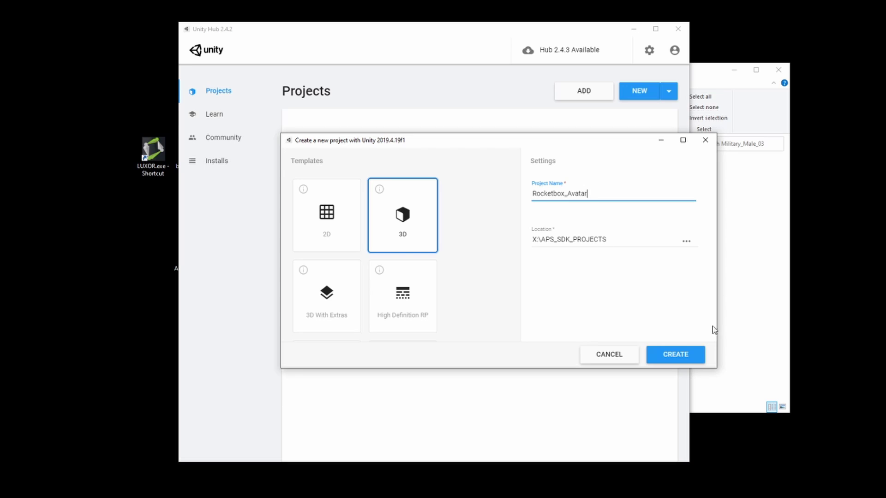
{"action": "left_click", "coordinate": [696, 356]}
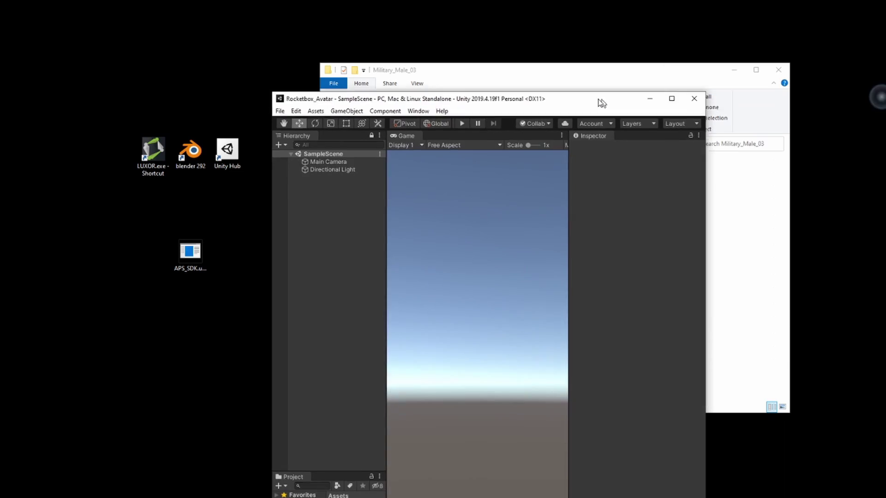
Reposition the Unity editor window beside the desktop and import all items of APS_SDK.unitypackage into the project's Assets
{"action": "left_click_drag", "start_coordinate": [599, 98], "coordinate": [555, 71]}
{"action": "double_click", "coordinate": [555, 70]}
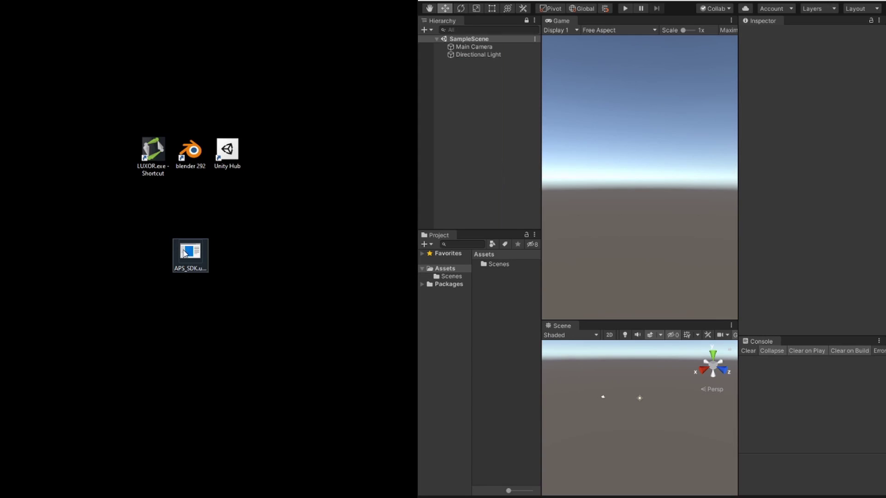
{"action": "left_click_drag", "start_coordinate": [189, 250], "coordinate": [258, 253]}
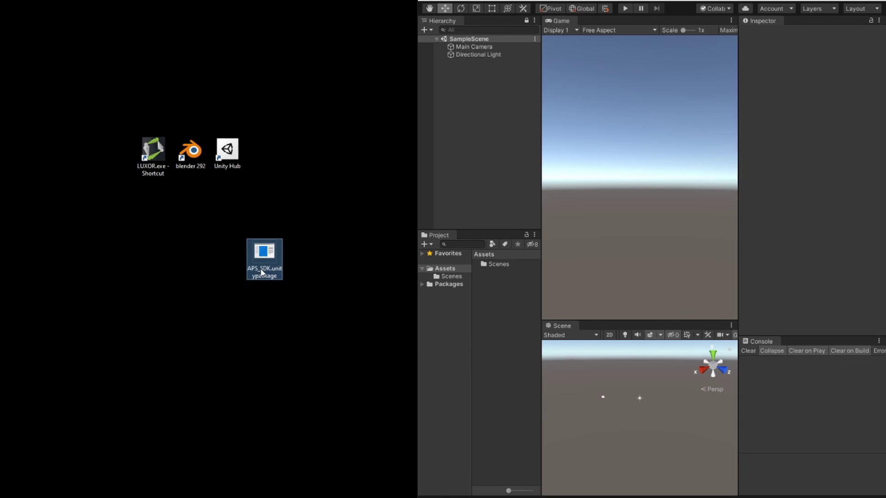
{"action": "left_click_drag", "start_coordinate": [256, 250], "coordinate": [503, 297]}
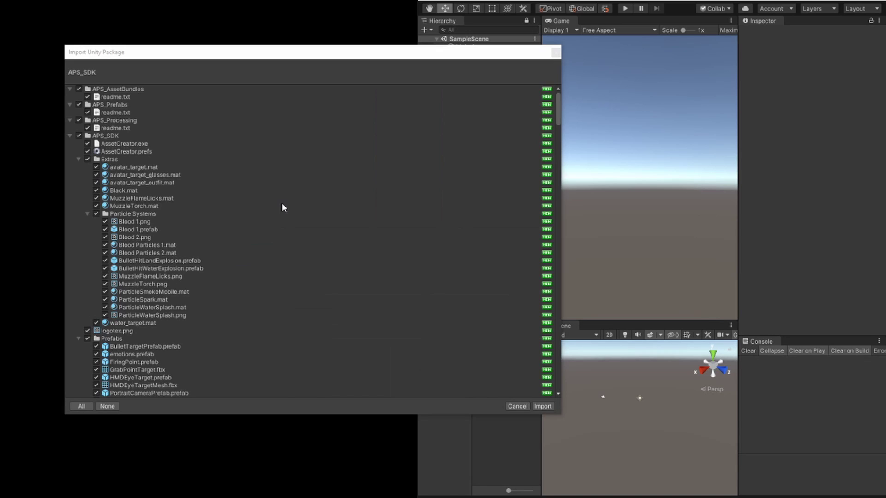
{"action": "left_click", "coordinate": [542, 406]}
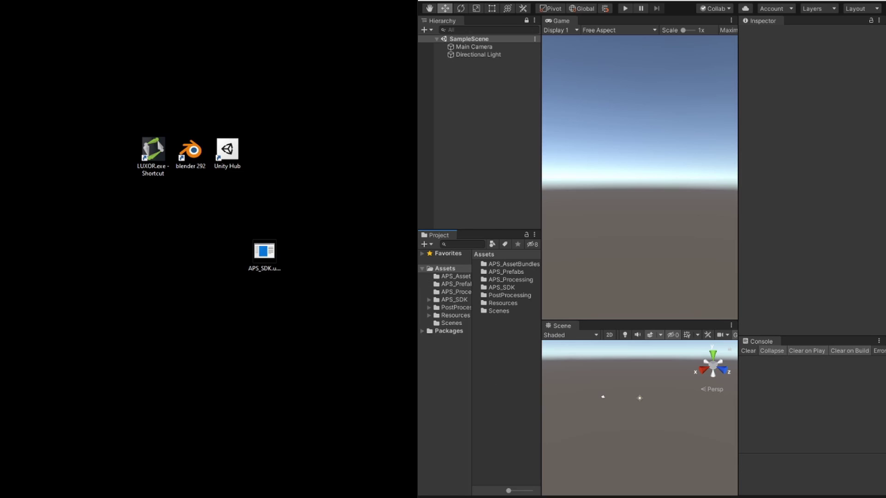
Open the APS_SDK Avatar Builder and dock it between the Hierarchy and Project panels
{"action": "left_click", "coordinate": [562, 2]}
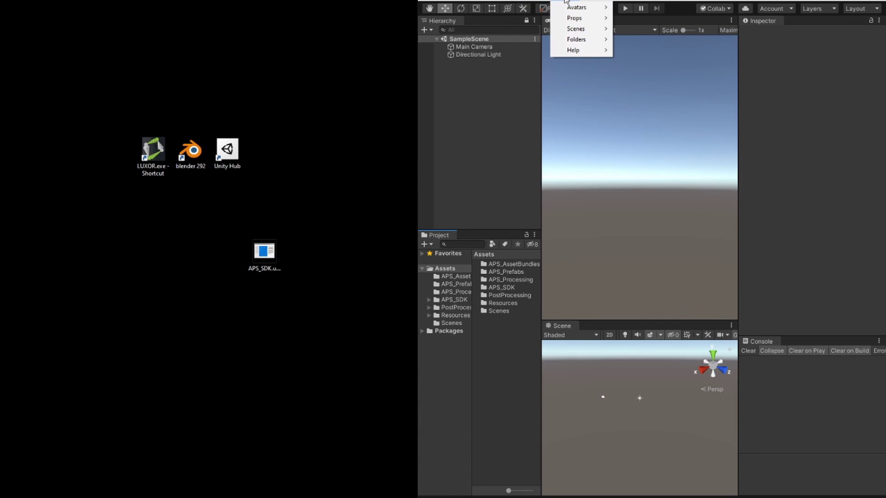
{"action": "mouse_move", "coordinate": [592, 8]}
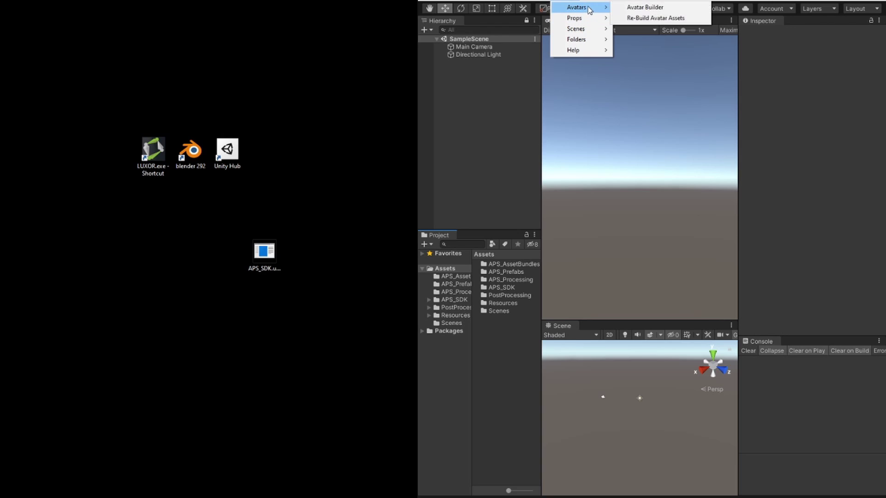
{"action": "left_click", "coordinate": [635, 9]}
{"action": "left_click_drag", "start_coordinate": [96, 34], "coordinate": [607, 72]}
{"action": "left_click_drag", "start_coordinate": [549, 72], "coordinate": [484, 189]}
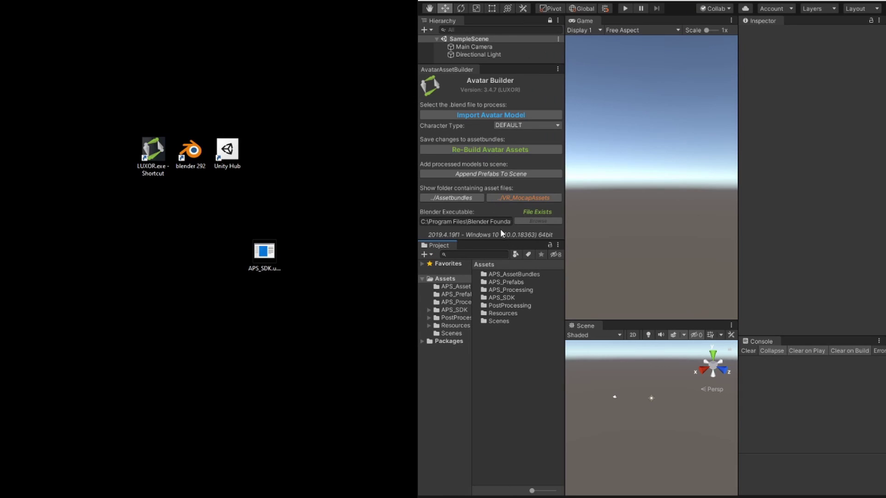
Set the character type to ROCKETBOX_MALE and try to import Military_Male_03.blend from X:\3D Characters\Rocketbox\Military_Male_03
{"action": "left_click", "coordinate": [508, 189]}
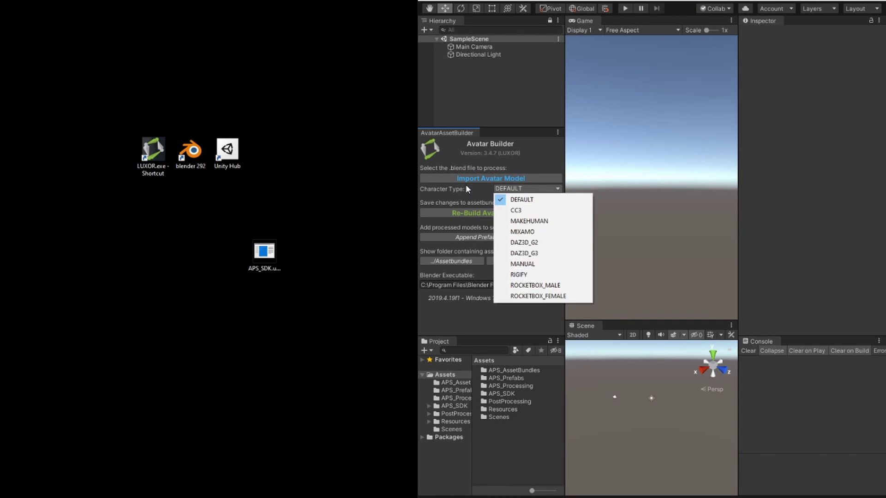
{"action": "left_click", "coordinate": [543, 287]}
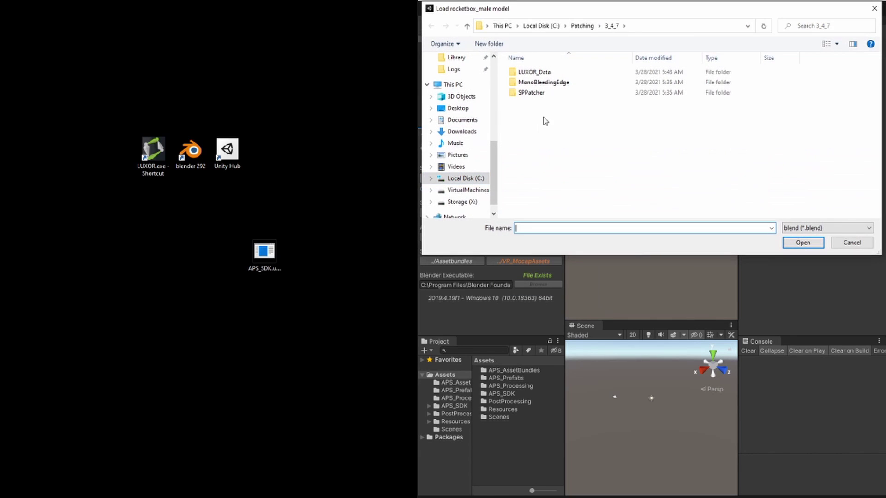
{"action": "left_click", "coordinate": [641, 26]}
{"action": "type", "text": "X:\\3D Characters\\Rocketbox\\Military_Male_03"}
{"action": "key", "text": "Return"}
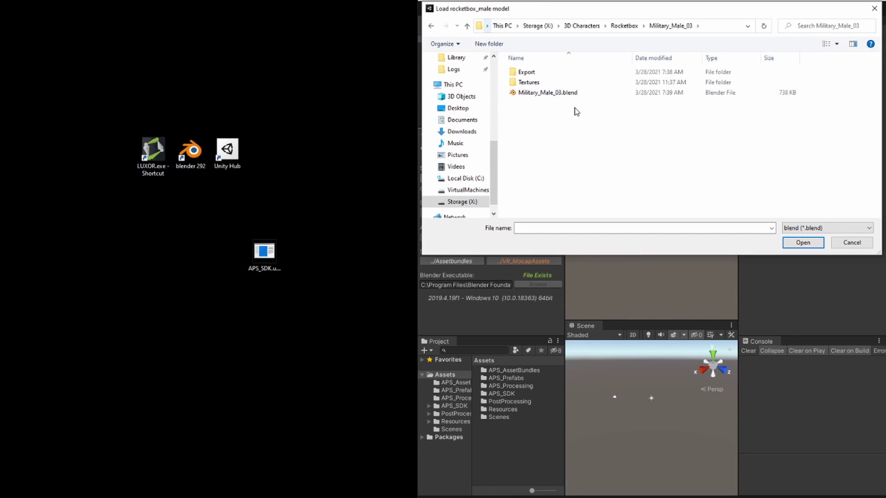
{"action": "left_click", "coordinate": [548, 95]}
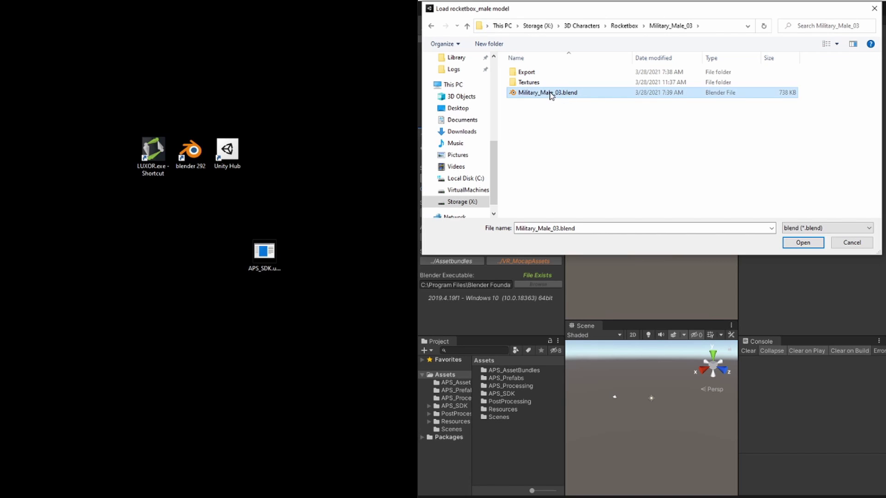
{"action": "double_click", "coordinate": [550, 94]}
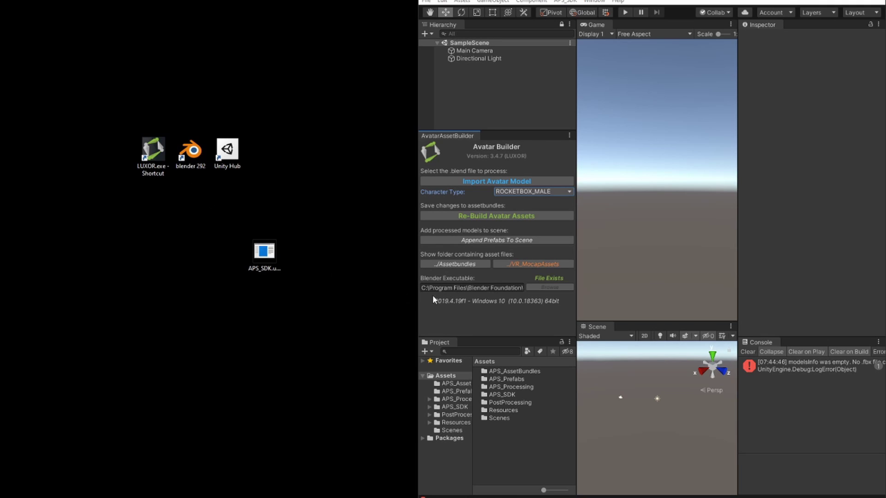
Widen the Unity window and set the Blender executable to C:/Program Files/Blender Foundation/Blender 2.92/blender.exe
{"action": "left_click_drag", "start_coordinate": [417, 302], "coordinate": [111, 302]}
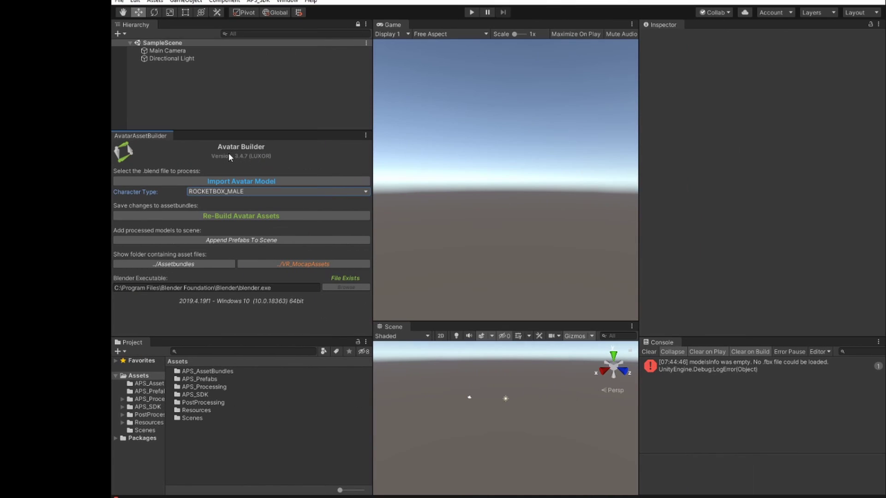
{"action": "left_click", "coordinate": [279, 287]}
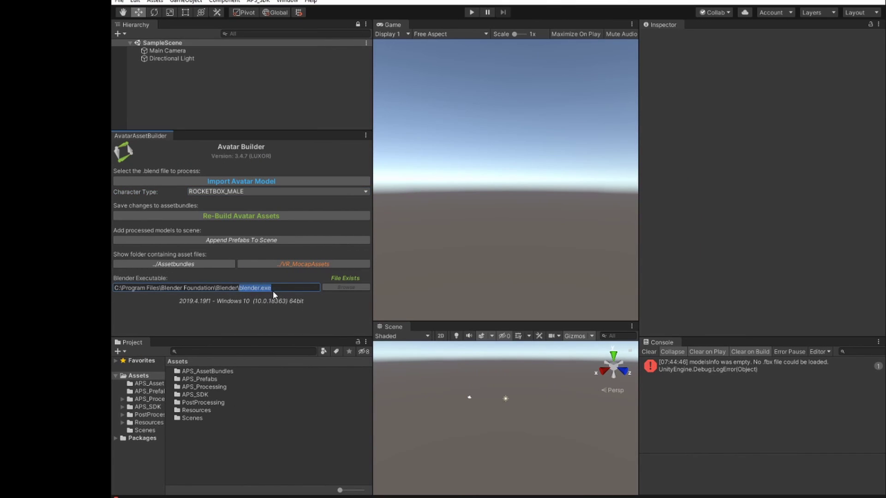
{"action": "left_click", "coordinate": [274, 290]}
{"action": "left_click", "coordinate": [334, 287]}
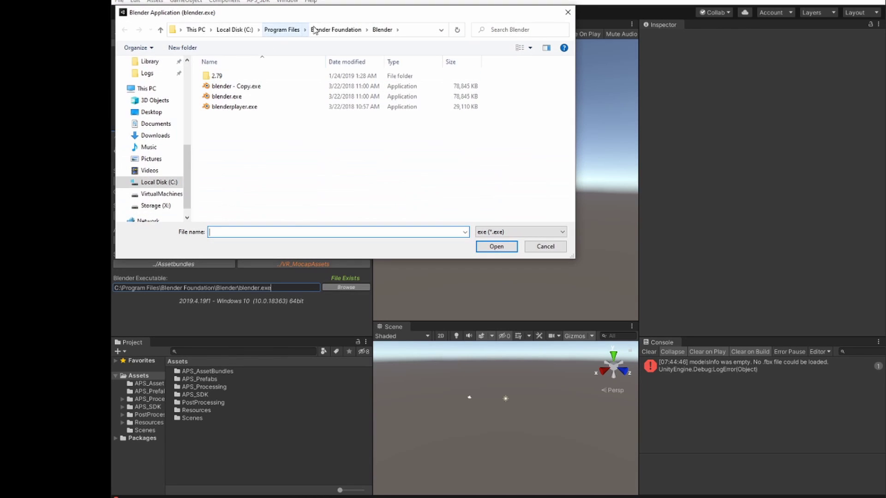
{"action": "left_click", "coordinate": [330, 31]}
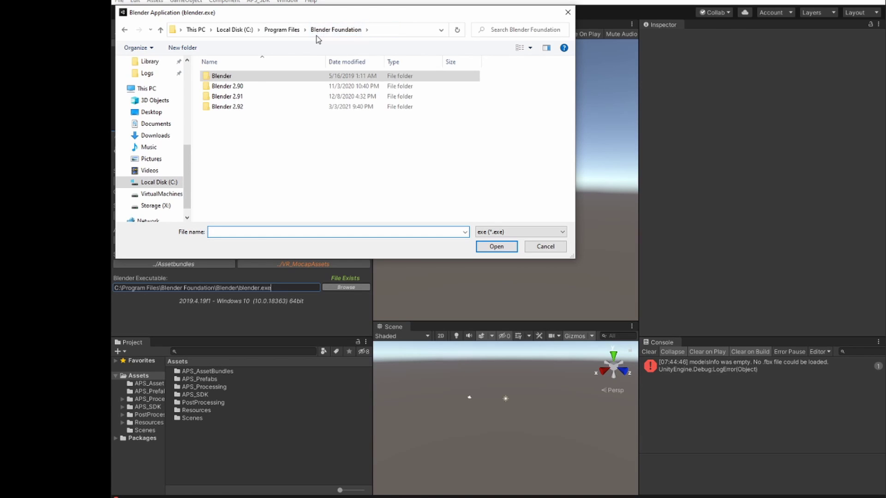
{"action": "double_click", "coordinate": [242, 107]}
{"action": "left_click", "coordinate": [226, 107]}
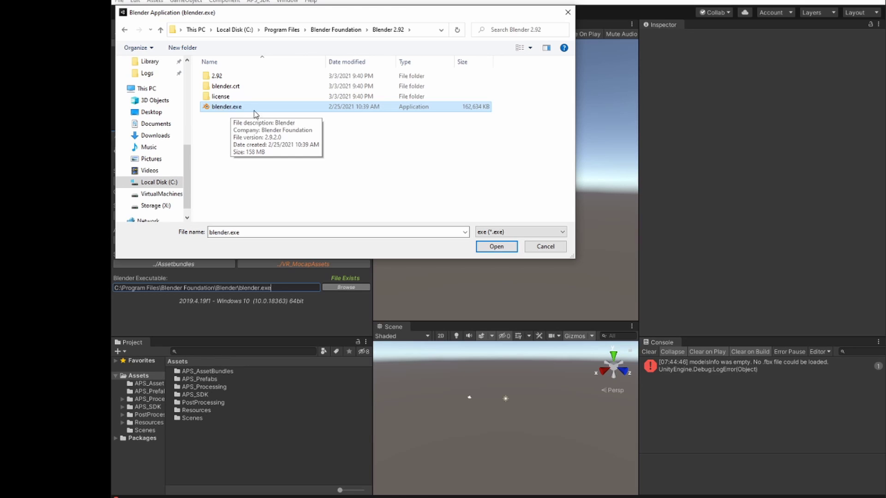
{"action": "double_click", "coordinate": [232, 107]}
Import Military_Male_03.blend as the avatar model, check the generated asset files and ignore the normal map fix
{"action": "left_click", "coordinate": [291, 181]}
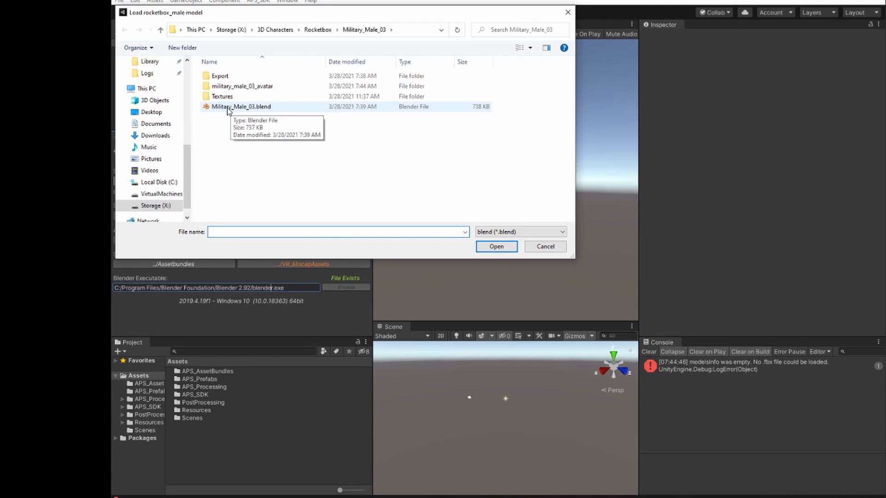
{"action": "double_click", "coordinate": [233, 108]}
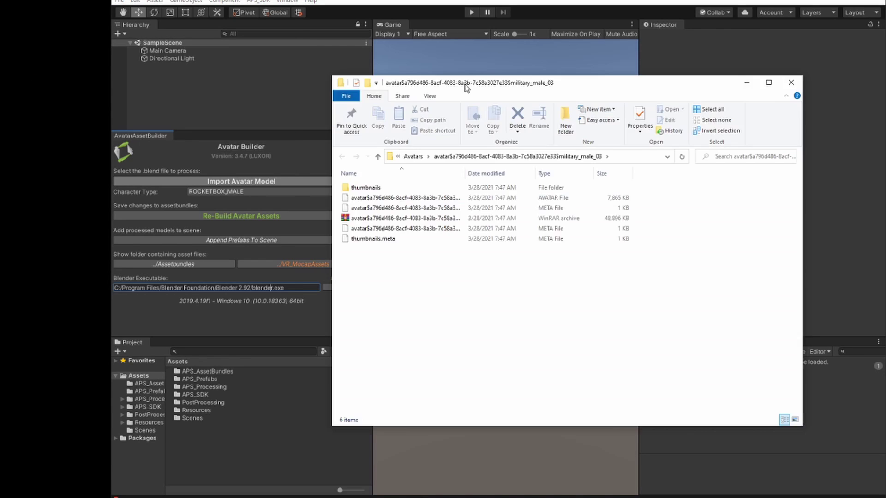
{"action": "left_click_drag", "start_coordinate": [465, 83], "coordinate": [397, 82]}
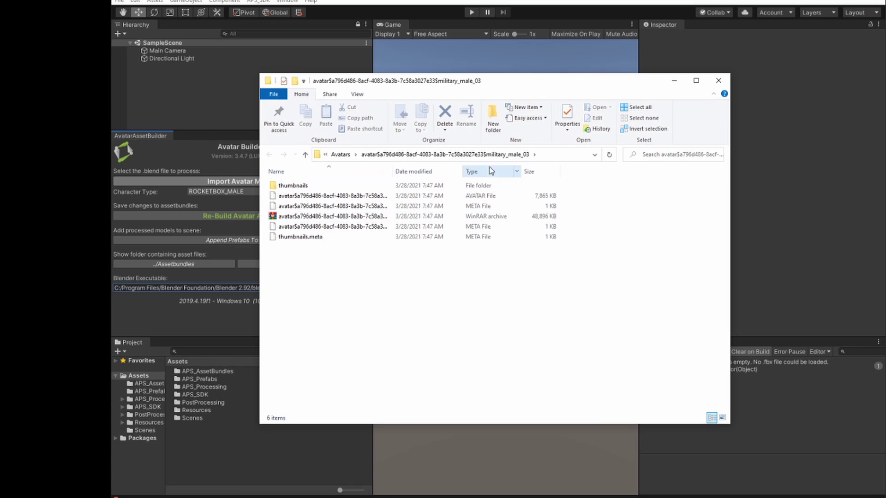
{"action": "double_click", "coordinate": [392, 171]}
{"action": "left_click", "coordinate": [493, 197]}
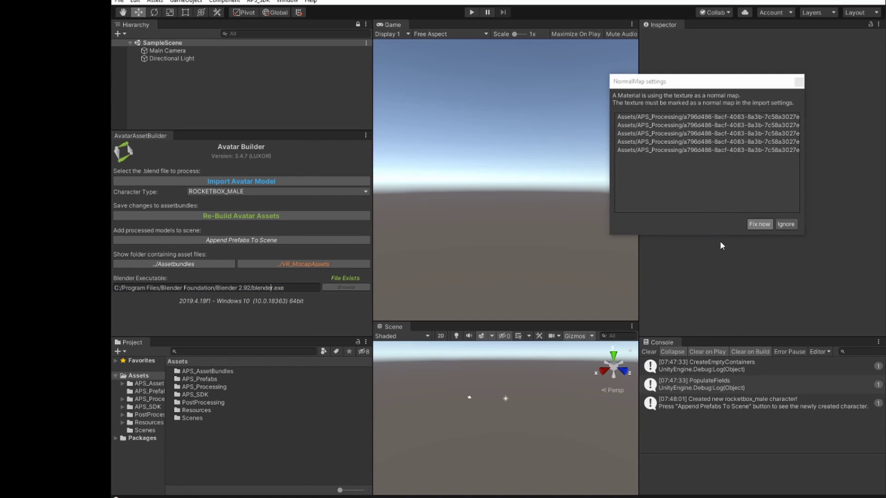
{"action": "left_click", "coordinate": [785, 224]}
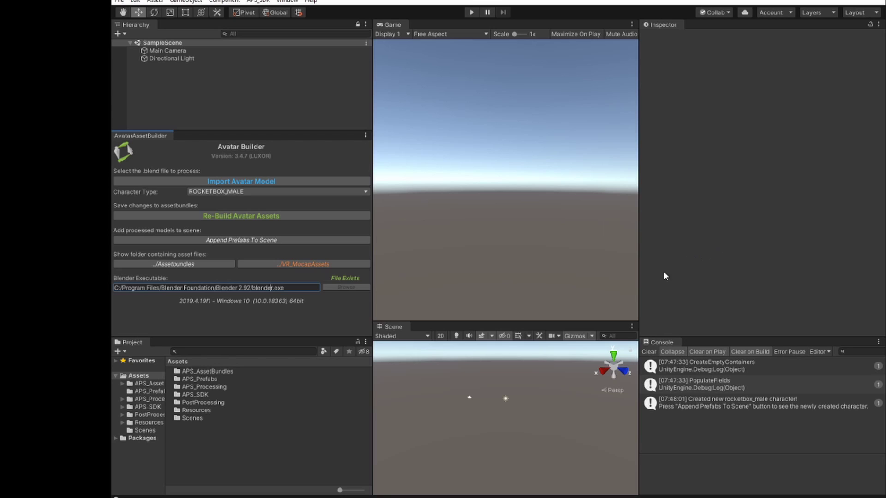
Append the avatar prefab to the scene, frame it in an enlarged Scene view and select its body mesh
{"action": "left_click", "coordinate": [227, 241]}
{"action": "left_click", "coordinate": [293, 58]}
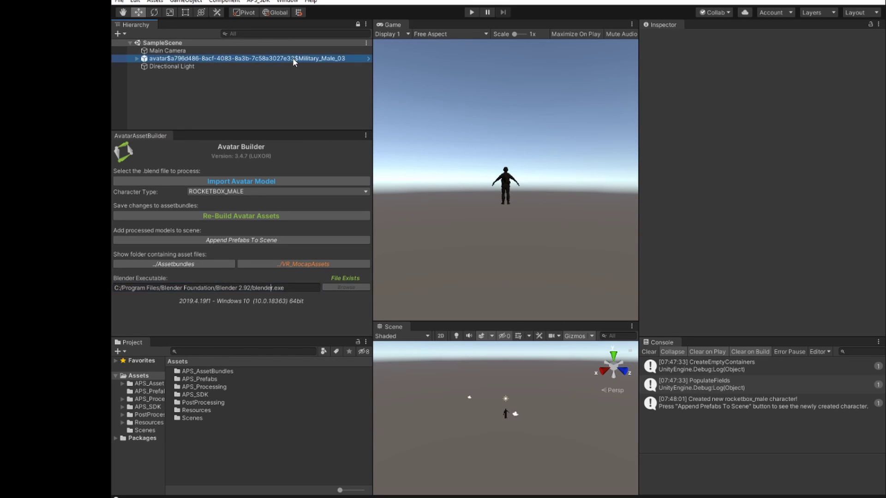
{"action": "left_click", "coordinate": [504, 421]}
{"action": "key", "text": "f"}
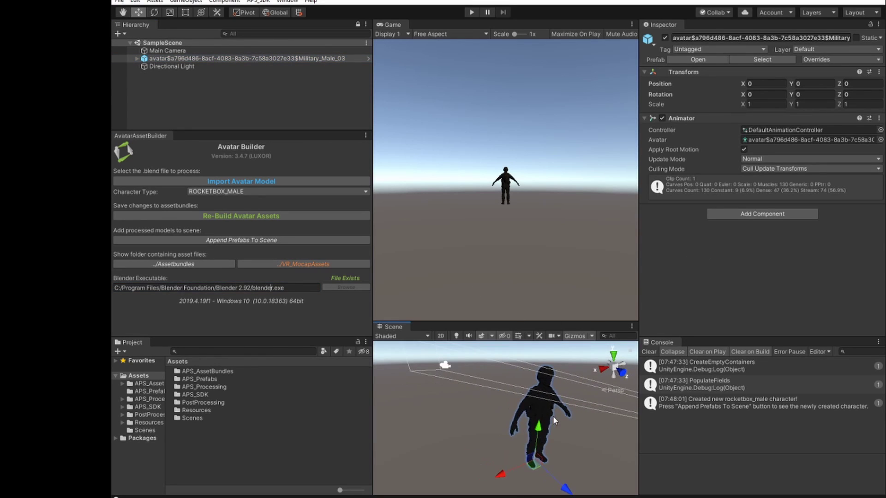
{"action": "left_click_drag", "start_coordinate": [508, 318], "coordinate": [508, 148]}
{"action": "left_click", "coordinate": [537, 290]}
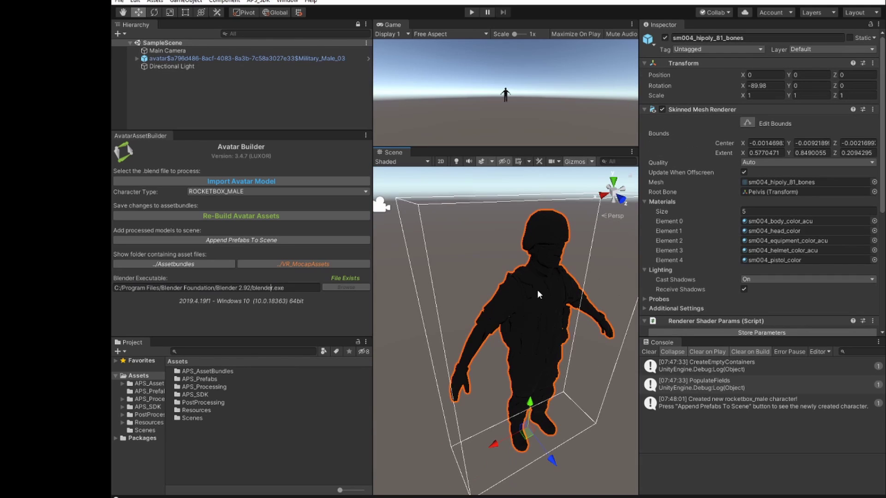
Expand the mesh's material settings and set the Albedo color of sm004_pistol_color to white (FFFFFF)
{"action": "scroll", "coordinate": [671, 289], "scroll_direction": "down", "scroll_amount": 5}
{"action": "left_click", "coordinate": [661, 275]}
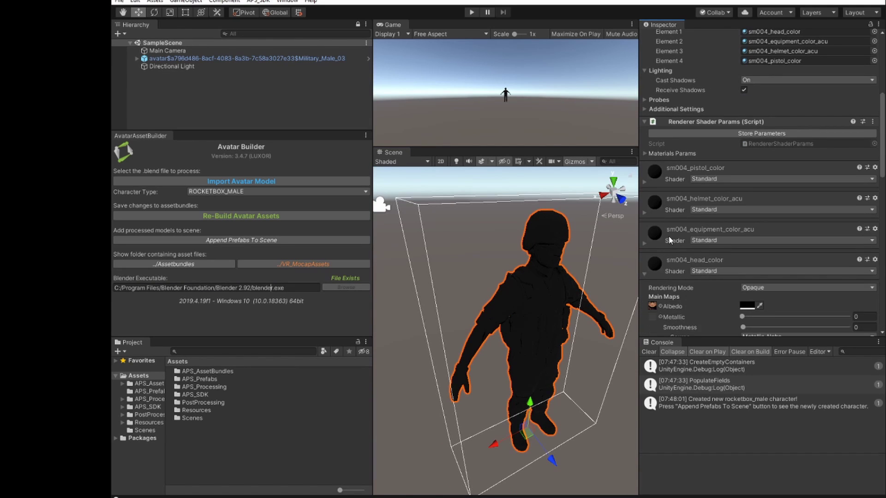
{"action": "left_click", "coordinate": [668, 237]}
{"action": "left_click", "coordinate": [661, 208]}
{"action": "left_click", "coordinate": [665, 178]}
{"action": "scroll", "coordinate": [679, 217], "scroll_direction": "down", "scroll_amount": 3}
{"action": "scroll", "coordinate": [668, 217], "scroll_direction": "up", "scroll_amount": 5}
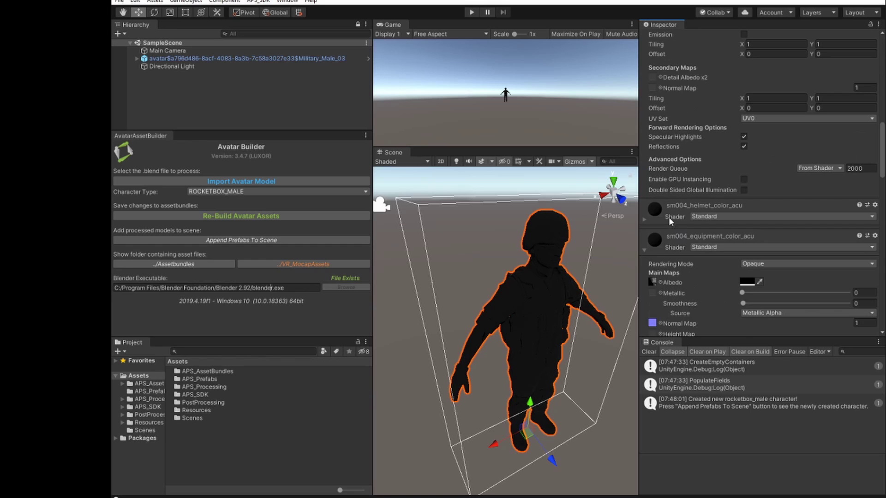
{"action": "left_click", "coordinate": [746, 301]}
{"action": "left_click_drag", "start_coordinate": [474, 164], "coordinate": [463, 170]}
{"action": "scroll", "coordinate": [727, 296], "scroll_direction": "down", "scroll_amount": 10}
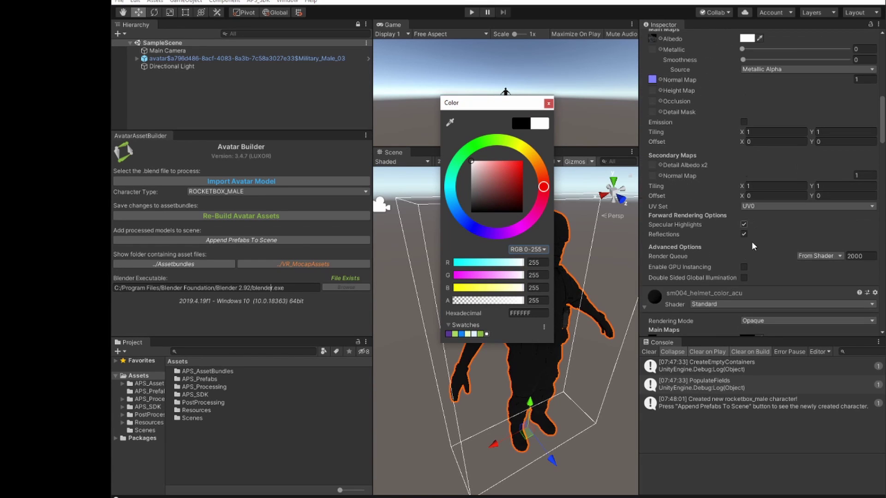
Set the Albedo color of the avatar's helmet, equipment, head and body materials to white
{"action": "scroll", "coordinate": [754, 233], "scroll_direction": "down", "scroll_amount": 4}
{"action": "scroll", "coordinate": [754, 194], "scroll_direction": "down", "scroll_amount": 5}
{"action": "left_click", "coordinate": [746, 201]}
{"action": "left_click_drag", "start_coordinate": [476, 170], "coordinate": [465, 160]}
{"action": "scroll", "coordinate": [714, 270], "scroll_direction": "down", "scroll_amount": 12}
{"action": "left_click", "coordinate": [747, 151]}
{"action": "scroll", "coordinate": [735, 103], "scroll_direction": "down", "scroll_amount": 7}
{"action": "left_click", "coordinate": [748, 243]}
{"action": "scroll", "coordinate": [692, 208], "scroll_direction": "down", "scroll_amount": 7}
{"action": "left_click_drag", "start_coordinate": [520, 354], "coordinate": [505, 329], "text": "alt"}
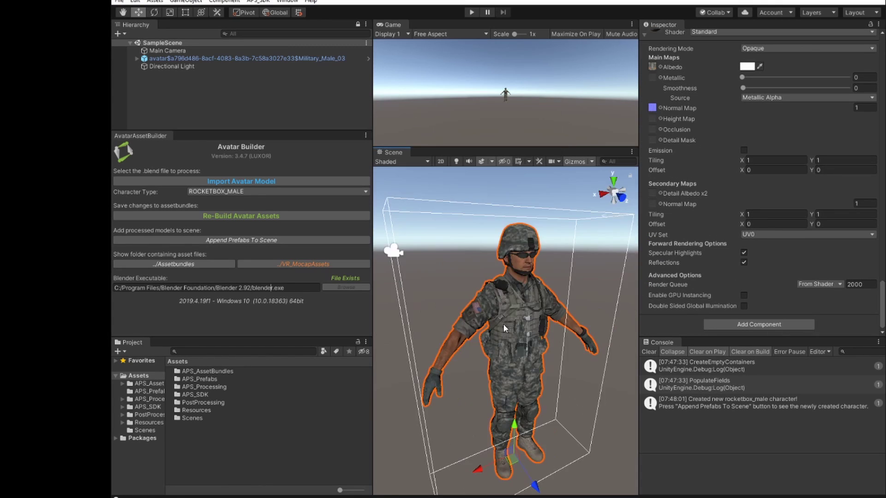
Run the scene in Play mode, examine the avatar from several angles and stop playback
{"action": "left_click", "coordinate": [472, 13]}
{"action": "left_click_drag", "start_coordinate": [597, 245], "coordinate": [475, 330], "text": "alt"}
{"action": "middle_click_drag", "start_coordinate": [475, 329], "coordinate": [558, 300]}
{"action": "left_click_drag", "start_coordinate": [556, 305], "coordinate": [428, 355], "text": "alt"}
{"action": "middle_click_drag", "start_coordinate": [541, 308], "coordinate": [502, 321]}
{"action": "mouse_move", "coordinate": [502, 320]}
{"action": "left_mouse_down", "text": "alt"}
{"action": "mouse_move", "coordinate": [489, 344]}
{"action": "mouse_move", "coordinate": [496, 330]}
{"action": "left_mouse_up", "text": "alt"}
{"action": "key", "text": "ctrl+p"}
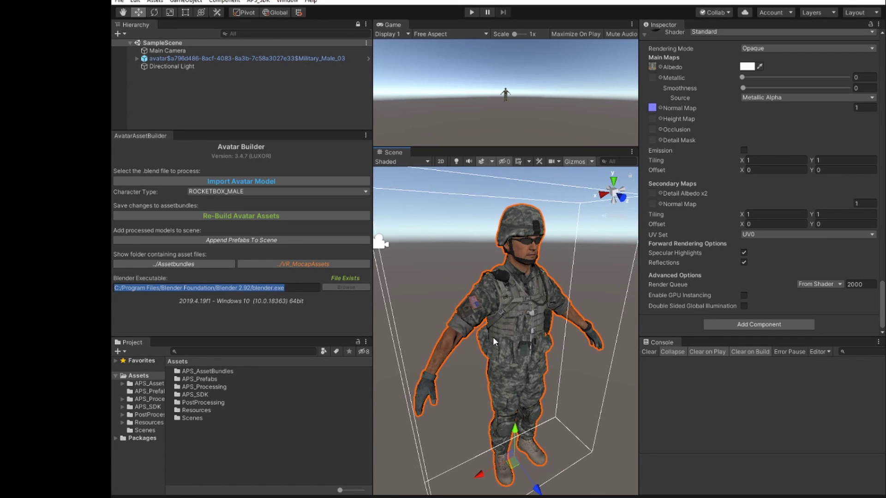
Select the avatar's Armature in the hierarchy and add an HMD Eye Target Helper to it
{"action": "left_click", "coordinate": [239, 59]}
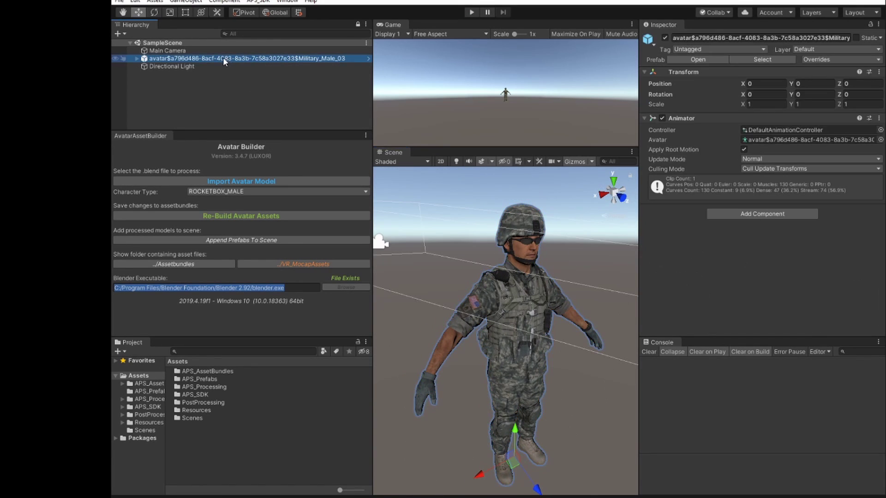
{"action": "key", "text": "Right"}
{"action": "key", "text": "Right"}
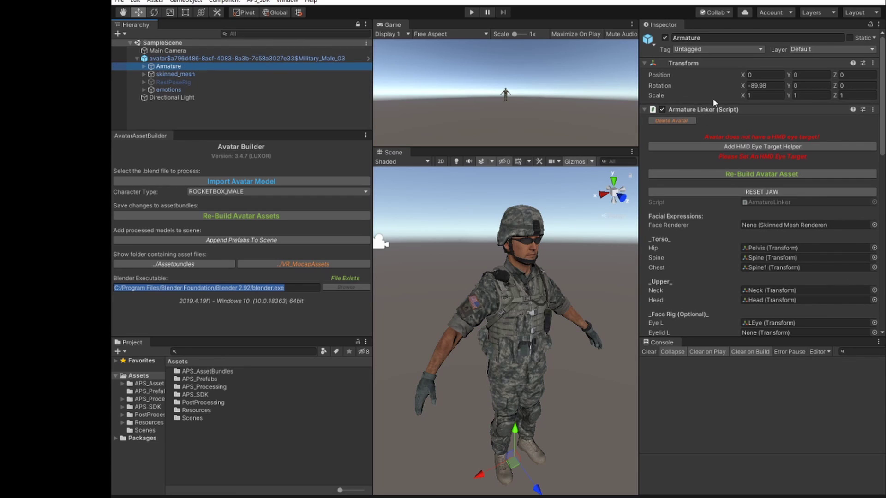
{"action": "left_click", "coordinate": [716, 146]}
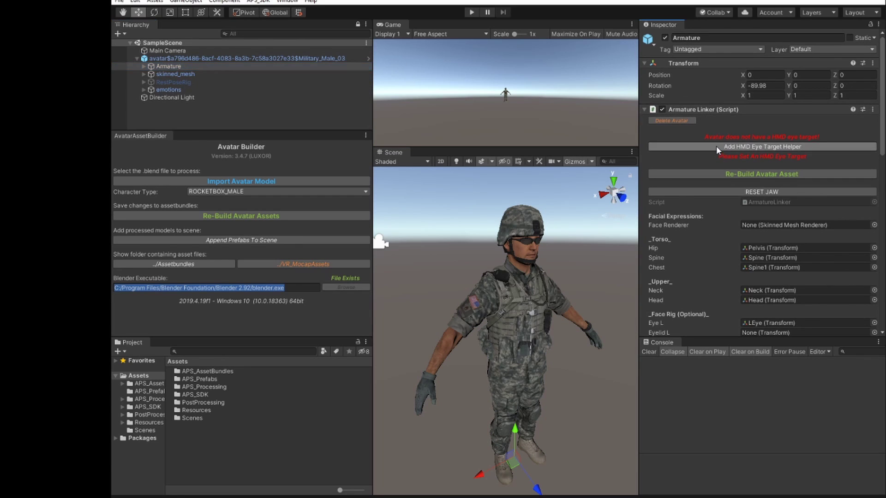
Move the HMD eye target glasses up to the avatar's face and align them with its eyes
{"action": "left_click_drag", "start_coordinate": [534, 352], "coordinate": [453, 298]}
{"action": "left_click_drag", "start_coordinate": [437, 249], "coordinate": [438, 203]}
{"action": "left_click_drag", "start_coordinate": [475, 263], "coordinate": [563, 279], "text": "alt"}
{"action": "scroll", "coordinate": [563, 279], "scroll_direction": "up", "scroll_amount": 3}
{"action": "mouse_move", "coordinate": [609, 281]}
{"action": "left_mouse_down"}
{"action": "mouse_move", "coordinate": [566, 283]}
{"action": "mouse_move", "coordinate": [604, 280]}
{"action": "left_mouse_up"}
Scale the HMD eye target to 0.7 on the X, Y and Z axes
{"action": "left_click", "coordinate": [769, 95]}
{"action": "type", "text": ".7"}
{"action": "key", "text": "Tab"}
{"action": "type", "text": ".7"}
{"action": "key", "text": "Tab"}
{"action": "type", "text": ".7"}
Check the fit of the eye target glasses, reselect the Armature and rebuild the avatar asset
{"action": "left_click_drag", "start_coordinate": [604, 281], "coordinate": [554, 323], "text": "alt"}
{"action": "left_click", "coordinate": [195, 65]}
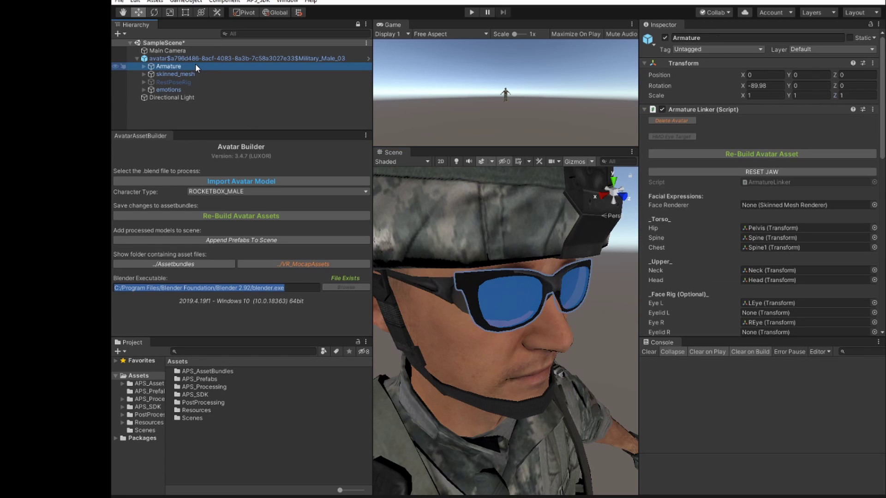
{"action": "left_click", "coordinate": [761, 154]}
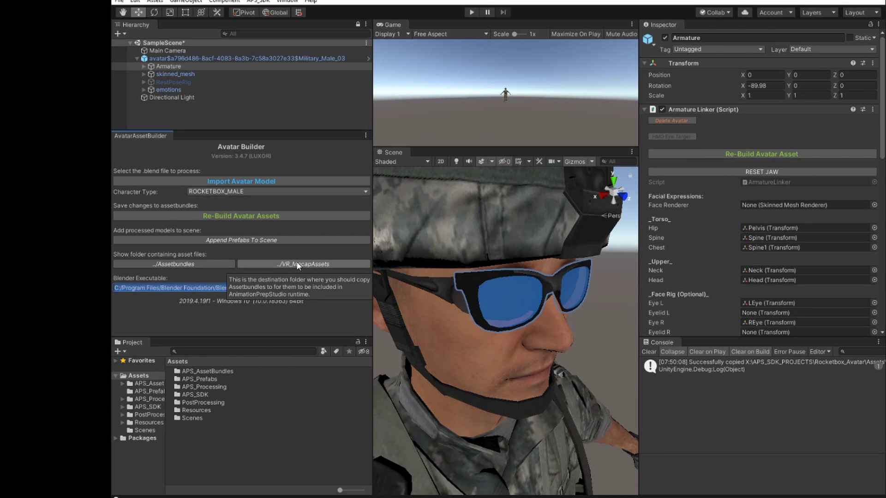
Copy the built military_male_03 avatar folder from the project's Avatars asset bundle folder into VR_MocapAssets and widen the name column
{"action": "left_click", "coordinate": [176, 262]}
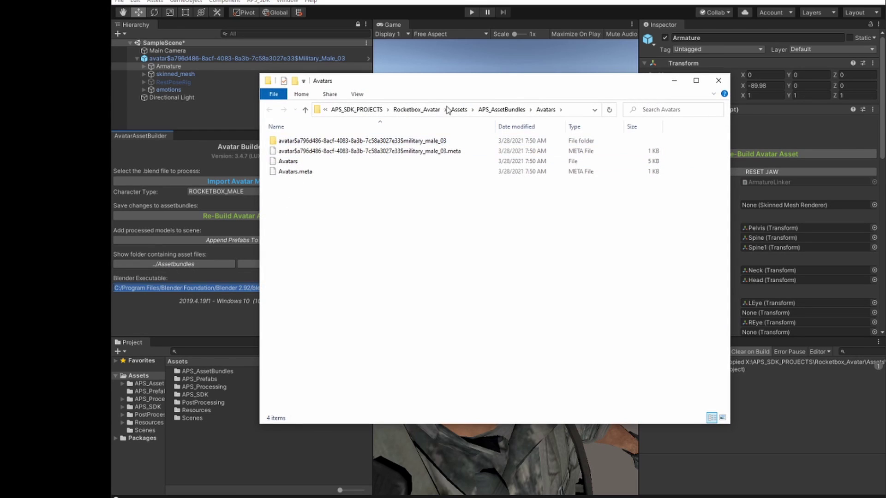
{"action": "left_click", "coordinate": [415, 143]}
{"action": "left_click", "coordinate": [267, 261]}
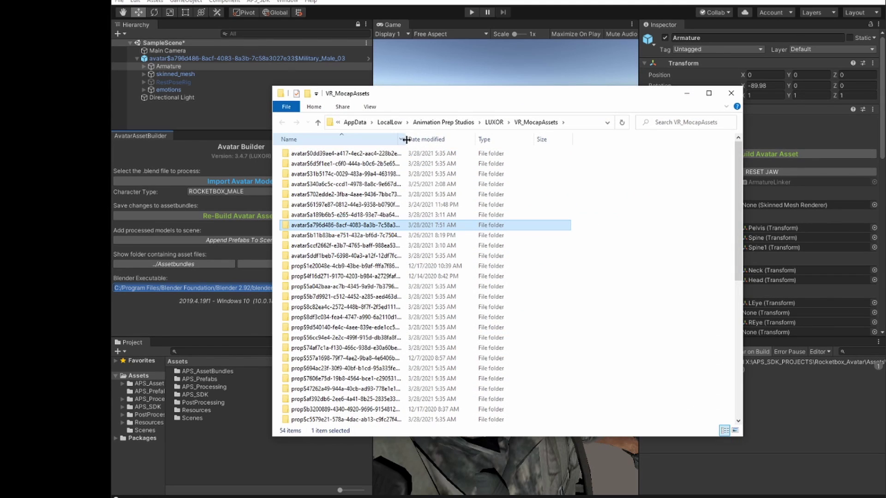
{"action": "double_click", "coordinate": [405, 139]}
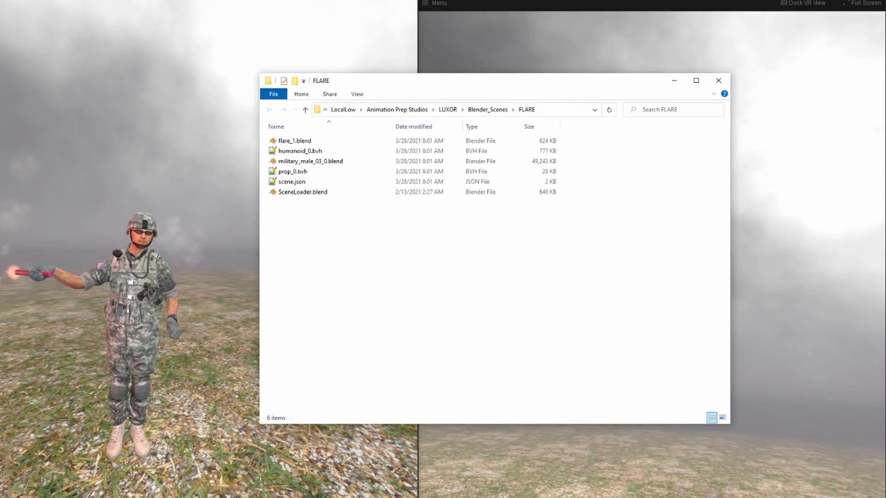
Find SceneLoader.blend in the exported FLARE scene folder, switch to Blender 2.92 and open that file
{"action": "left_click", "coordinate": [311, 193]}
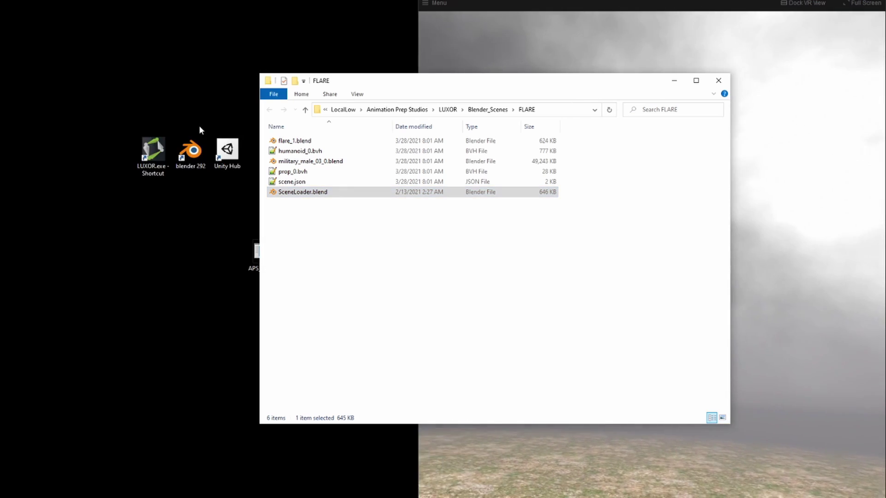
{"action": "left_click", "coordinate": [190, 153]}
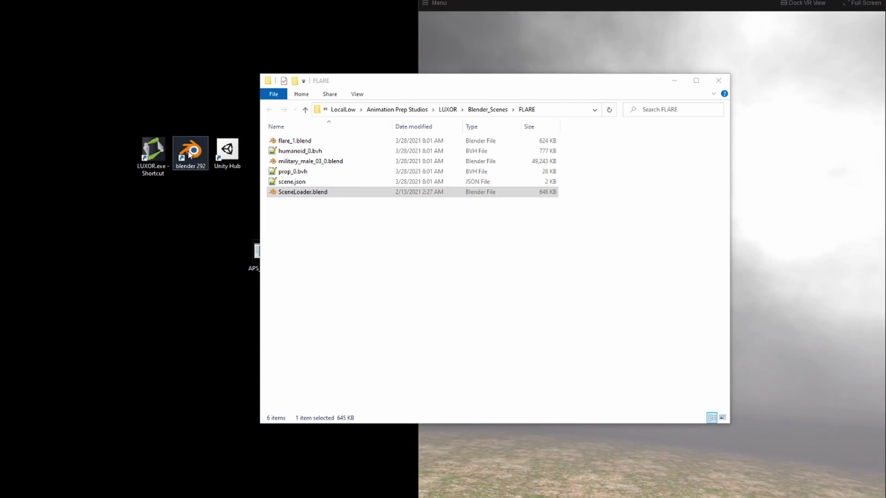
{"action": "double_click", "coordinate": [193, 157]}
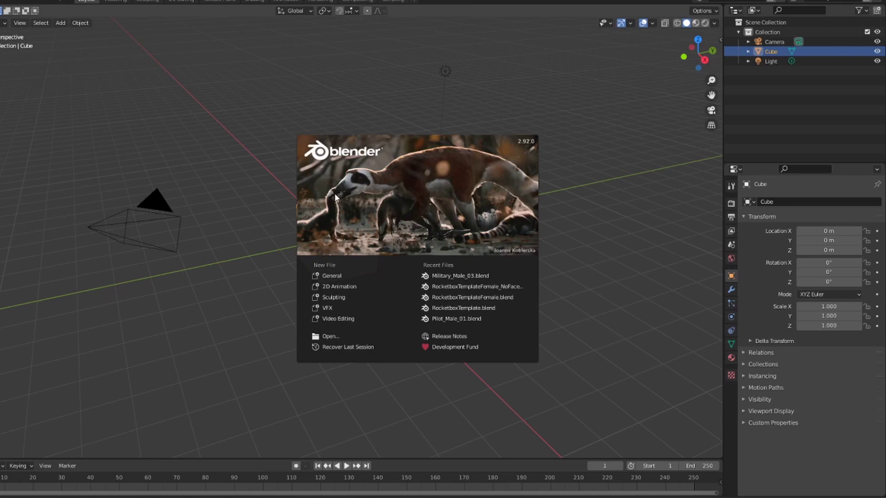
{"action": "left_click", "coordinate": [344, 179]}
{"action": "key", "text": "ctrl+o"}
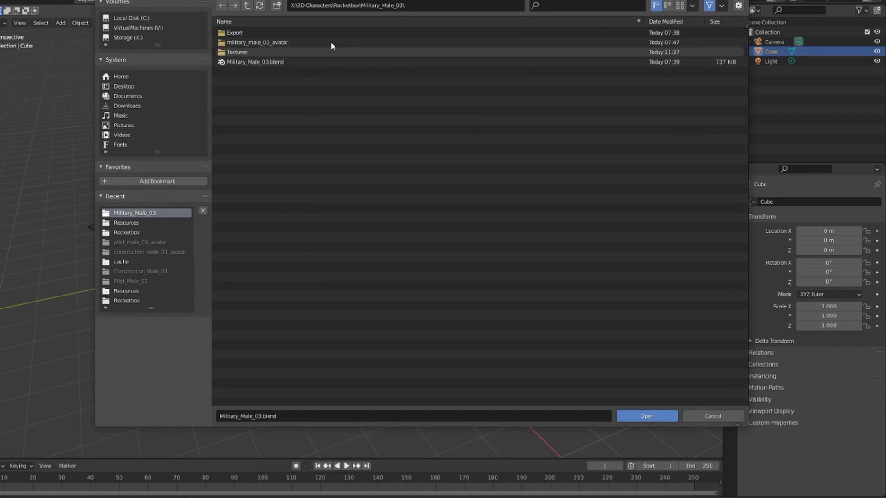
{"action": "left_click", "coordinate": [420, 5]}
{"action": "key", "text": "Return"}
{"action": "left_click", "coordinate": [247, 51]}
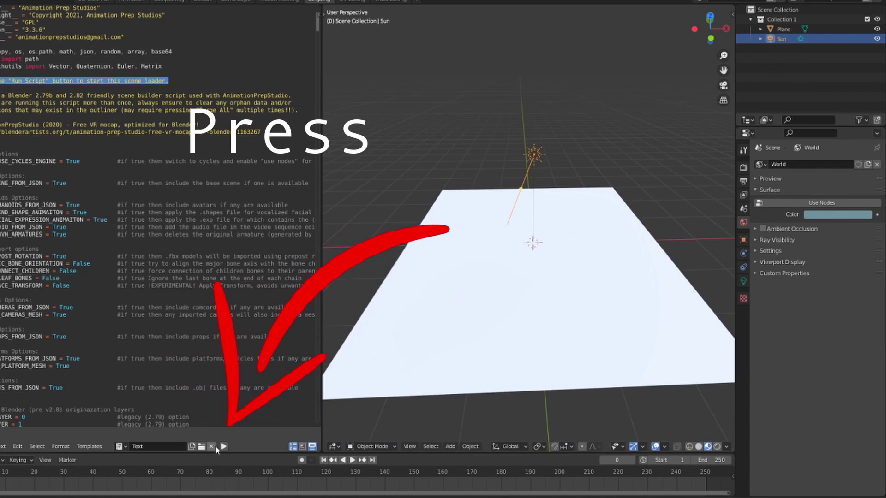
Run the scene loader script to import the FLARE scene and play its animation with the viewport overlays hidden
{"action": "left_click", "coordinate": [223, 446]}
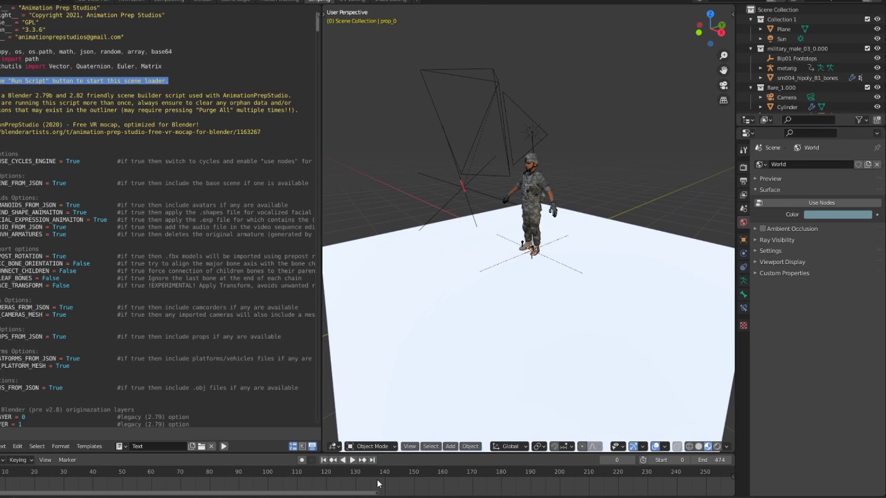
{"action": "key", "text": "space"}
{"action": "middle_click_drag", "start_coordinate": [452, 321], "coordinate": [649, 407]}
{"action": "scroll", "coordinate": [502, 194], "scroll_direction": "up", "scroll_amount": 4}
{"action": "left_click_drag", "start_coordinate": [505, 196], "coordinate": [535, 253], "text": "shift"}
{"action": "mouse_move", "coordinate": [535, 253]}
{"action": "middle_mouse_down"}
{"action": "mouse_move", "coordinate": [574, 255]}
{"action": "mouse_move", "coordinate": [519, 254]}
{"action": "middle_mouse_up"}
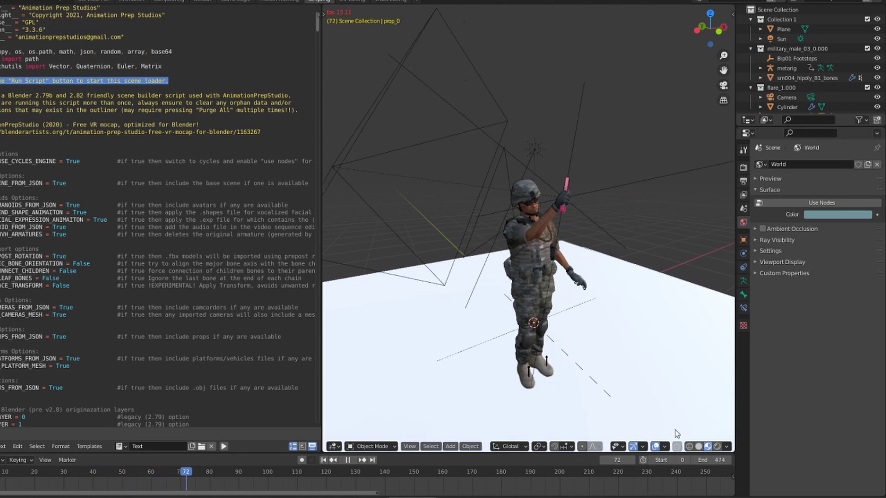
{"action": "left_click", "coordinate": [655, 446]}
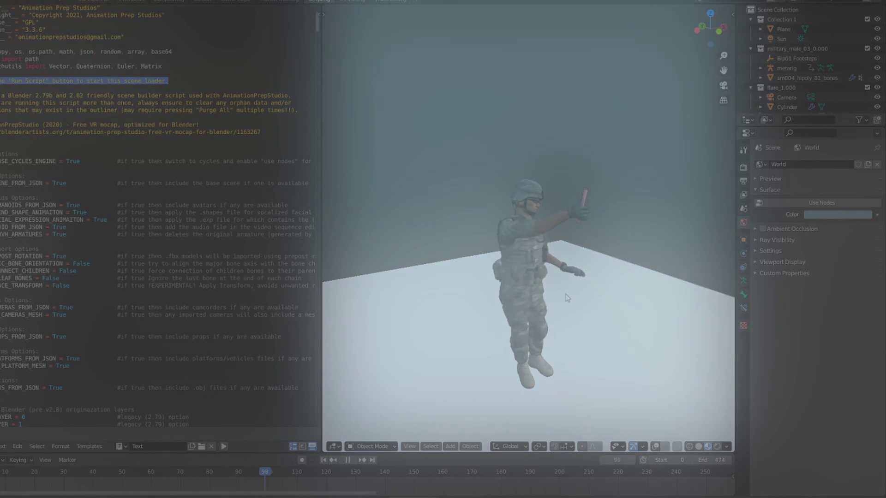
{"action": "key", "text": "shift+a"}
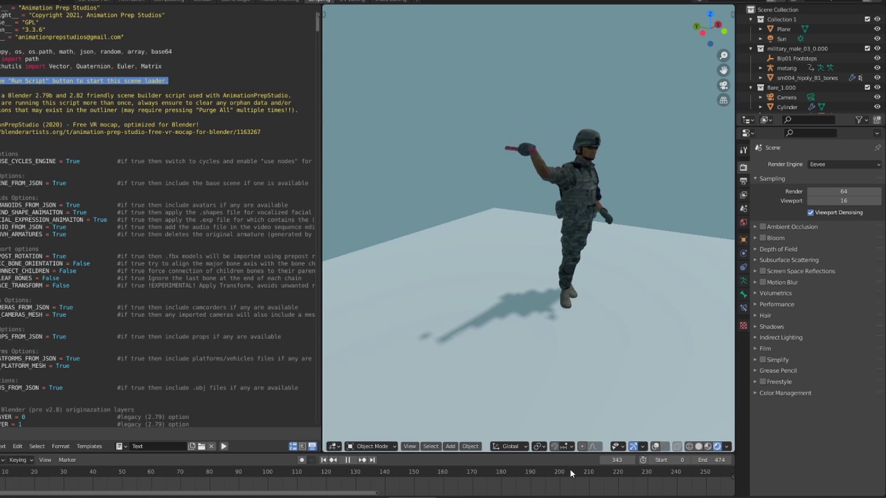
Pause the animation, show the viewport overlays again and add a point light at the flare using the 3D cursor
{"action": "key", "text": "space"}
{"action": "scroll", "coordinate": [499, 178], "scroll_direction": "up", "scroll_amount": 4}
{"action": "middle_click_drag", "start_coordinate": [499, 178], "coordinate": [664, 446]}
{"action": "left_click", "coordinate": [663, 447]}
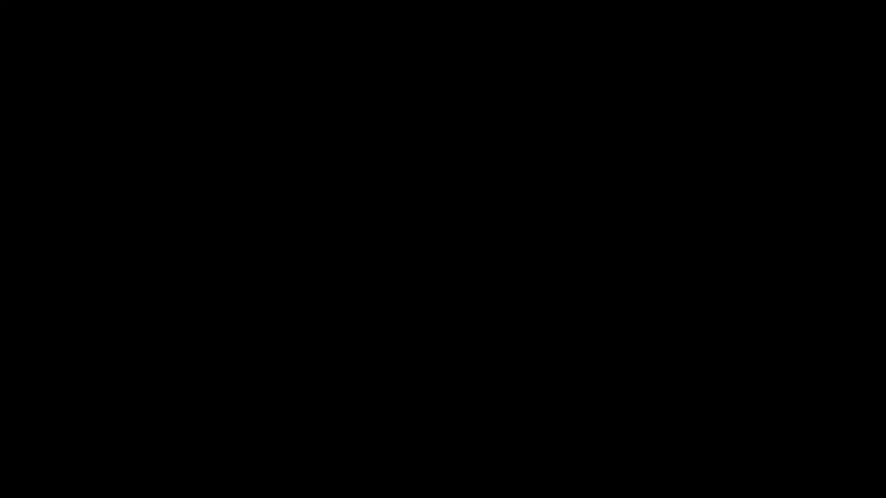
{"action": "key", "text": "shift+s"}
{"action": "left_click", "coordinate": [610, 344]}
{"action": "key", "text": "shift+a"}
{"action": "mouse_move", "coordinate": [572, 401]}
{"action": "left_click", "coordinate": [637, 456]}
Parent the point light to the flare in the soldier's hand and move the light to the flare's tip
{"action": "middle_click_drag", "start_coordinate": [638, 429], "coordinate": [538, 269]}
{"action": "left_click", "coordinate": [580, 280], "text": "shift"}
{"action": "key", "text": "ctrl+p"}
{"action": "left_click", "coordinate": [579, 292]}
{"action": "scroll", "coordinate": [538, 270], "scroll_direction": "up", "scroll_amount": 5}
{"action": "key", "text": "g"}
{"action": "left_click", "coordinate": [528, 198]}
Set the point light's colour to red in its light properties
{"action": "left_click", "coordinate": [743, 281]}
{"action": "left_click", "coordinate": [826, 215]}
{"action": "left_click", "coordinate": [822, 159]}
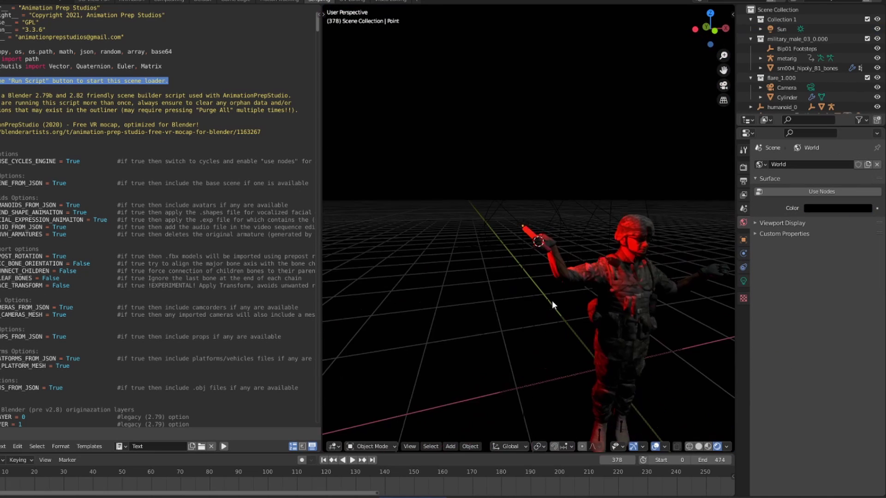
Play the animation in a maximized viewport and examine the red flare lighting on the whole soldier
{"action": "key", "text": "space"}
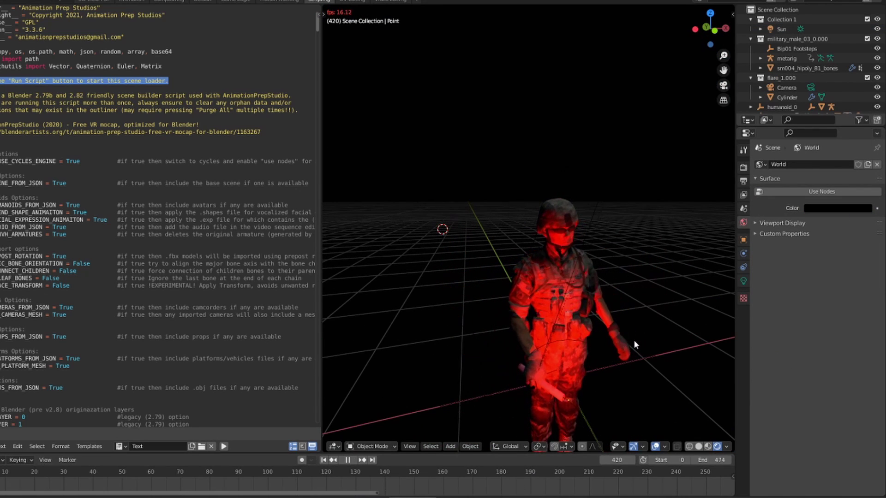
{"action": "key", "text": "ctrl+space"}
{"action": "scroll", "coordinate": [607, 351], "scroll_direction": "down", "scroll_amount": 8}
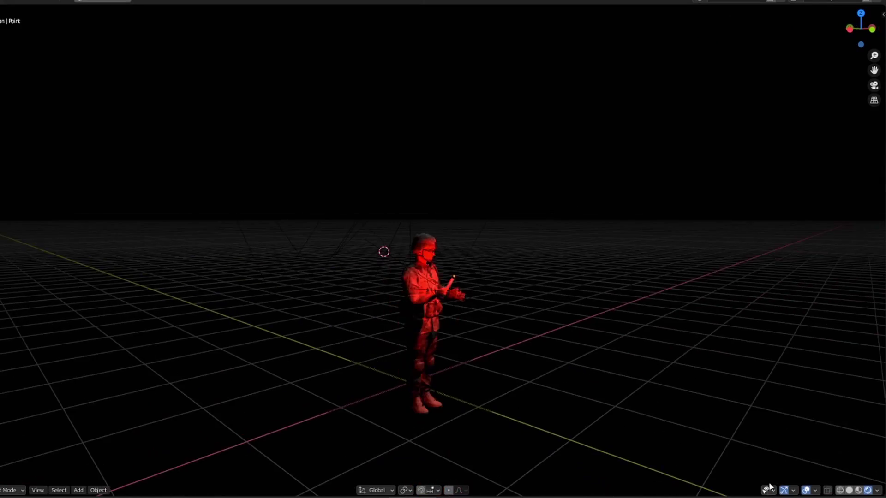